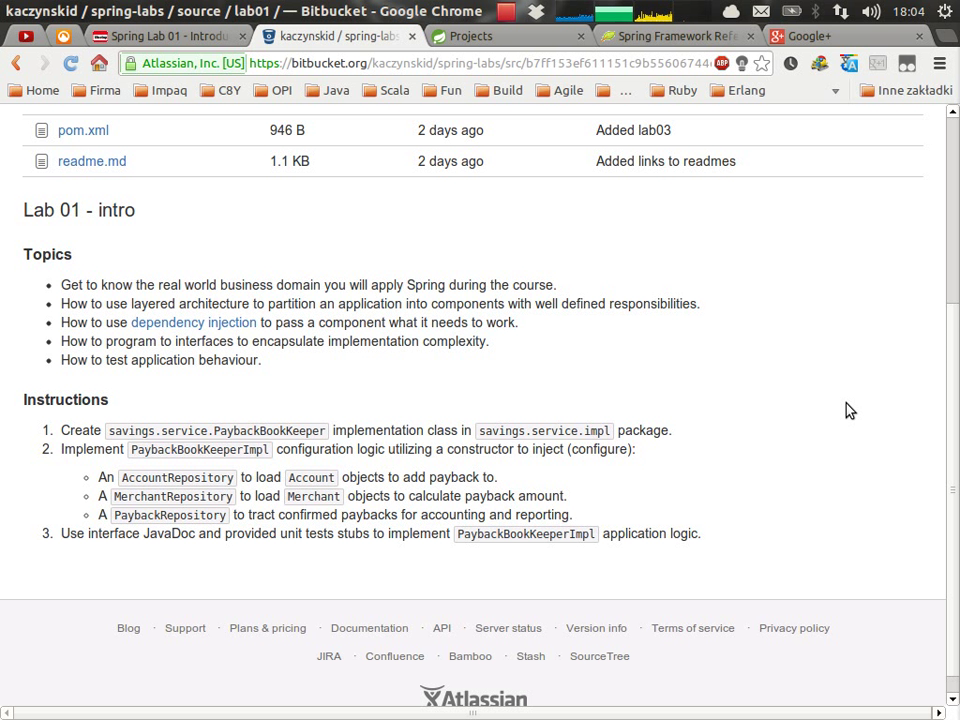
Switch to the terminal workspace, launch Spring Tool Suite and start browsing for a workspace directory
key(alt+Tab)
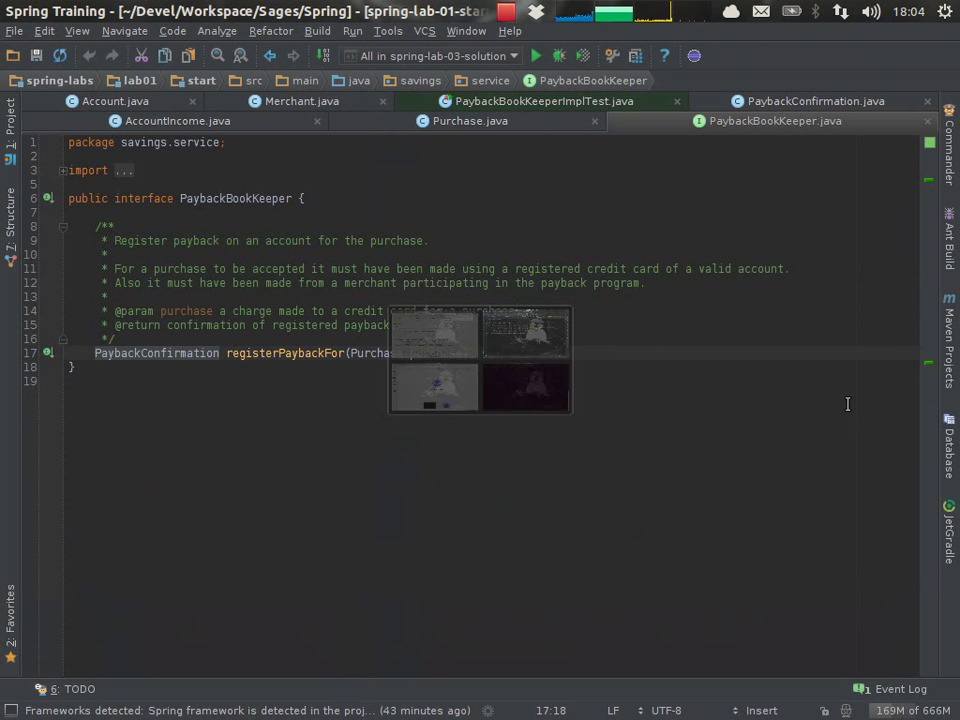
key(ctrl+alt+Down)
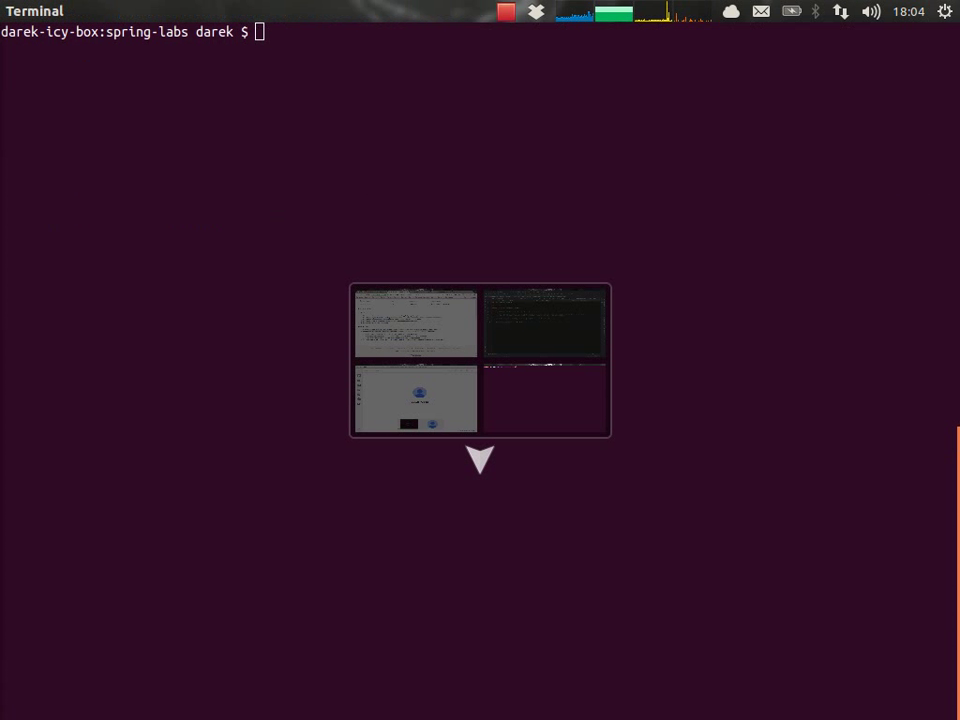
mouse_move(2, 488)
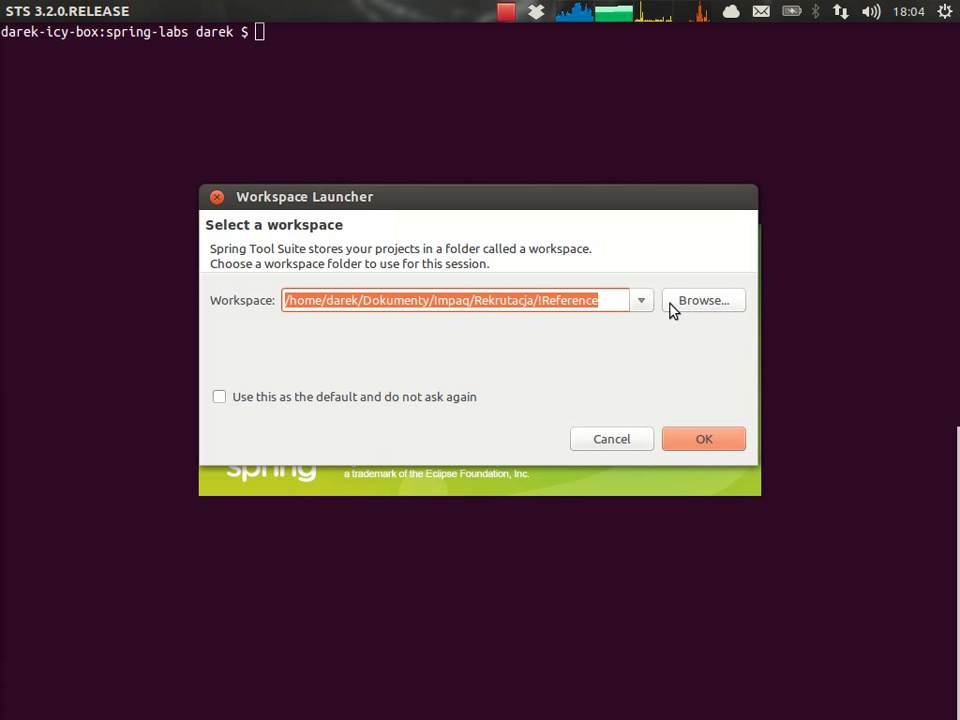
click(690, 302)
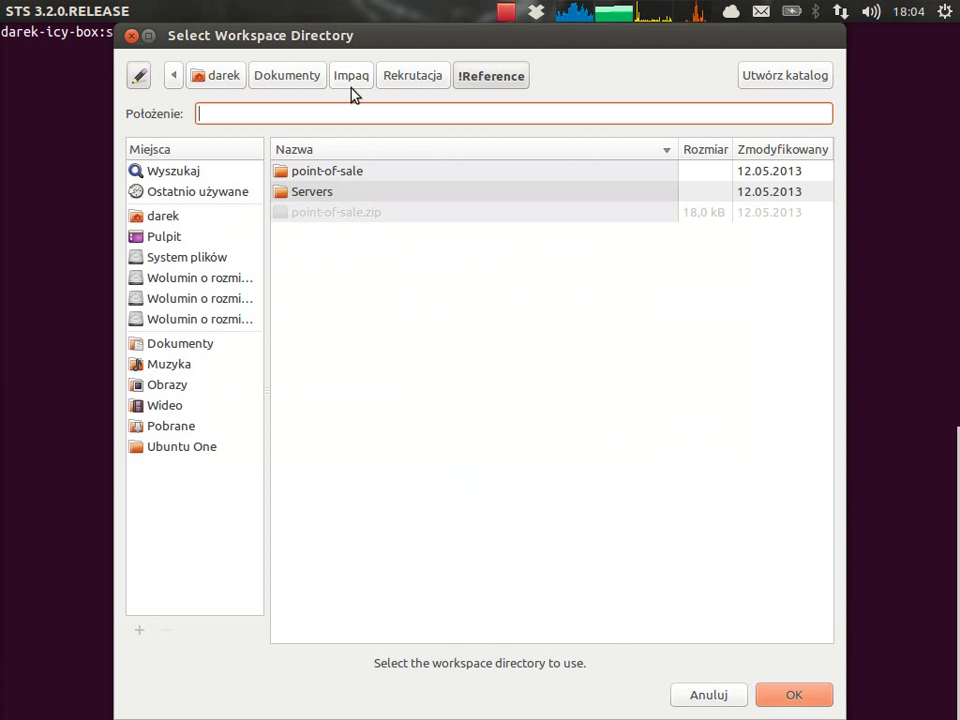
click(313, 75)
scroll(322, 555, down, 3)
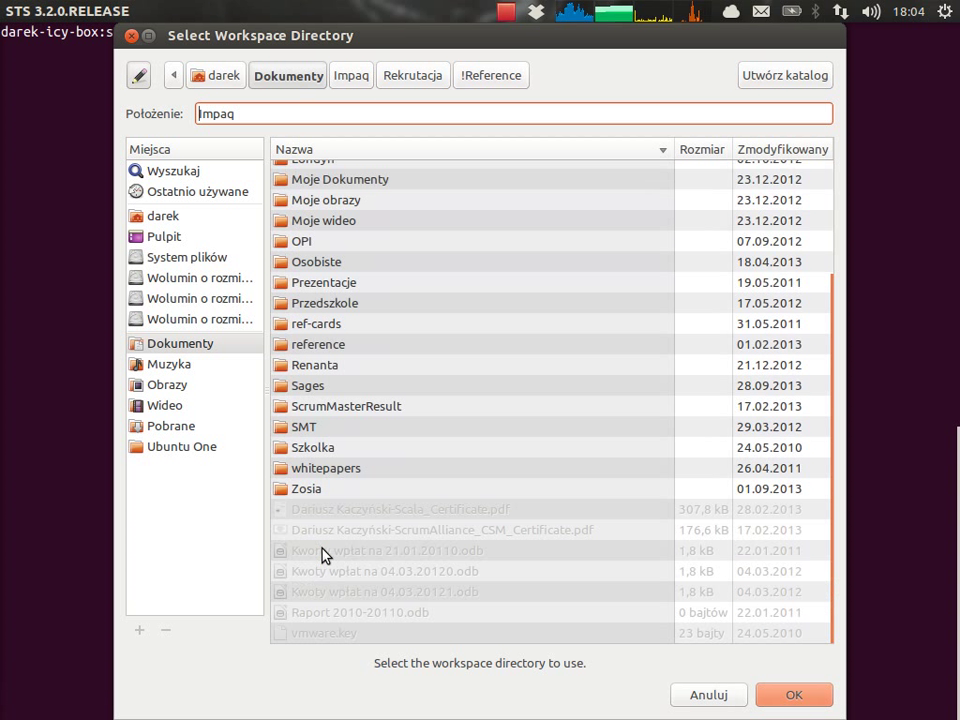
double_click(321, 386)
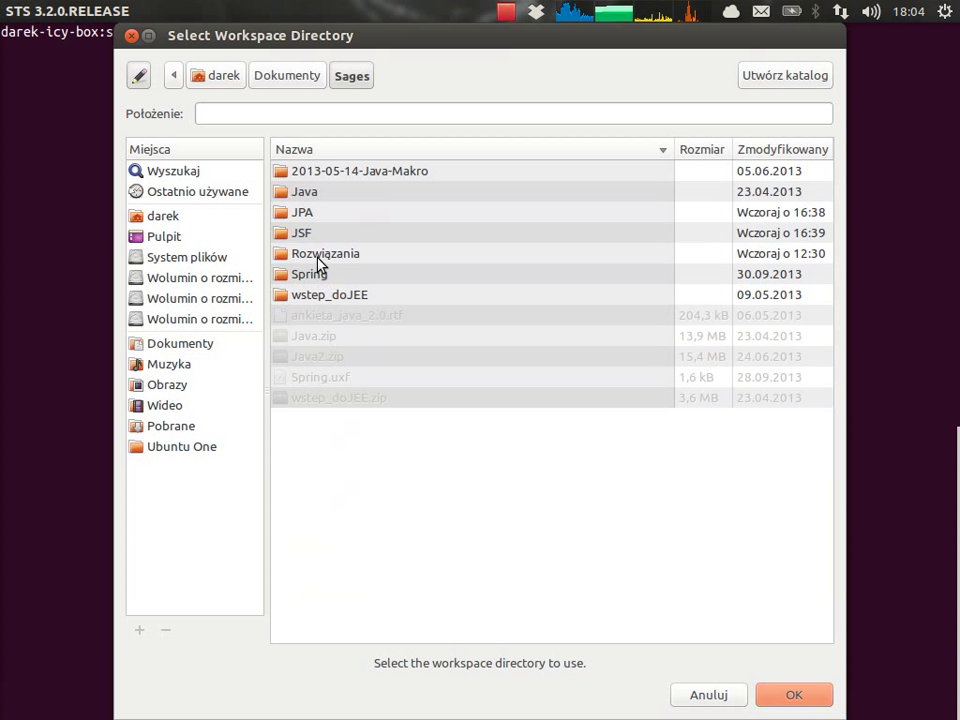
double_click(317, 274)
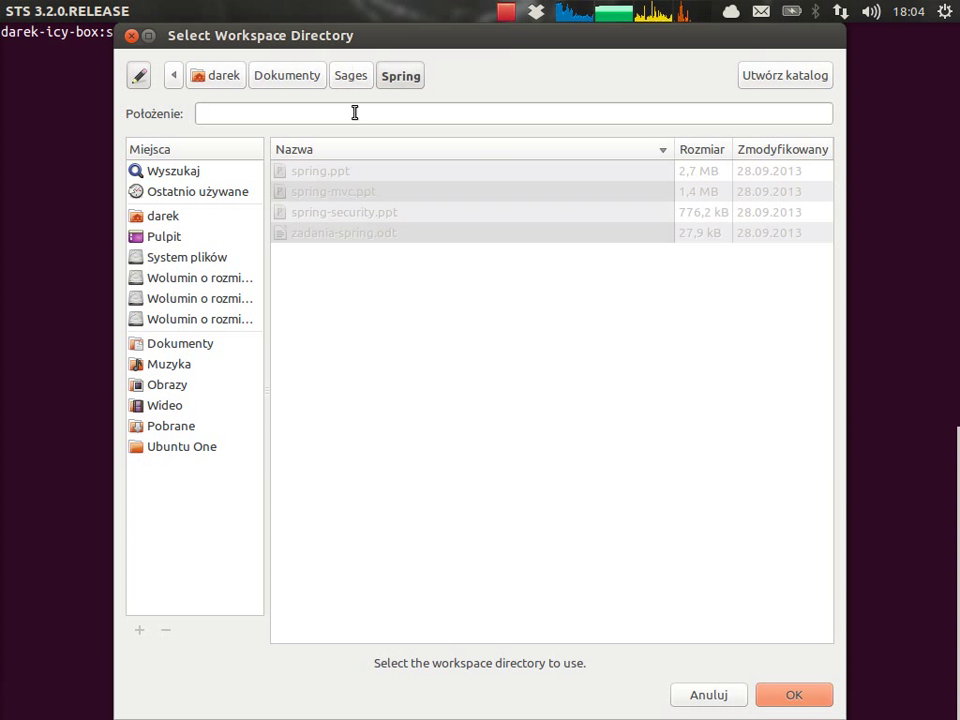
click(351, 75)
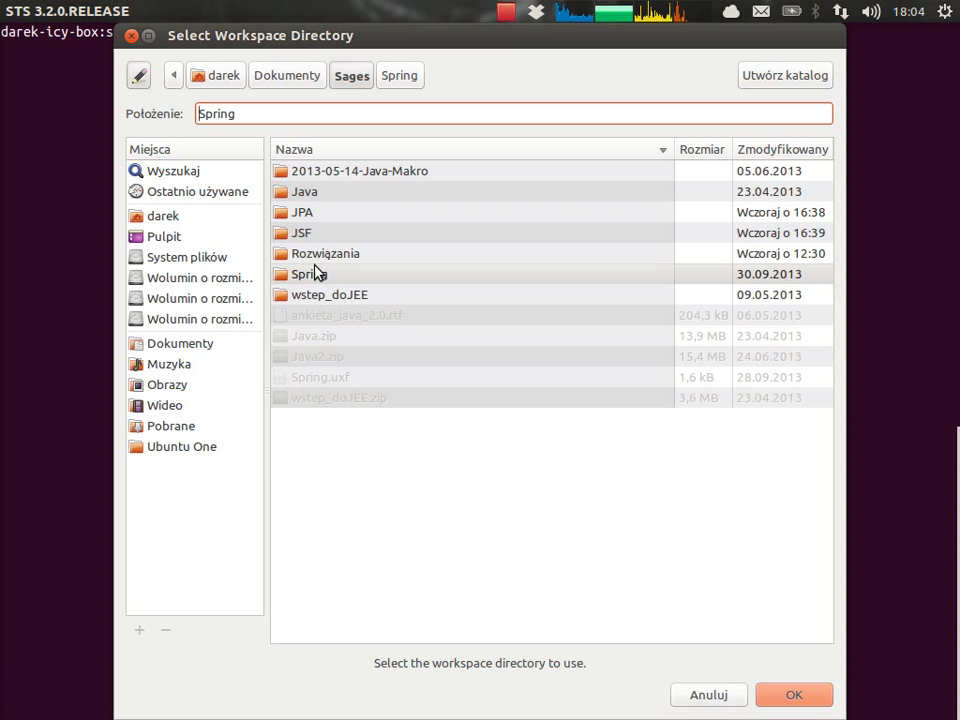
click(306, 75)
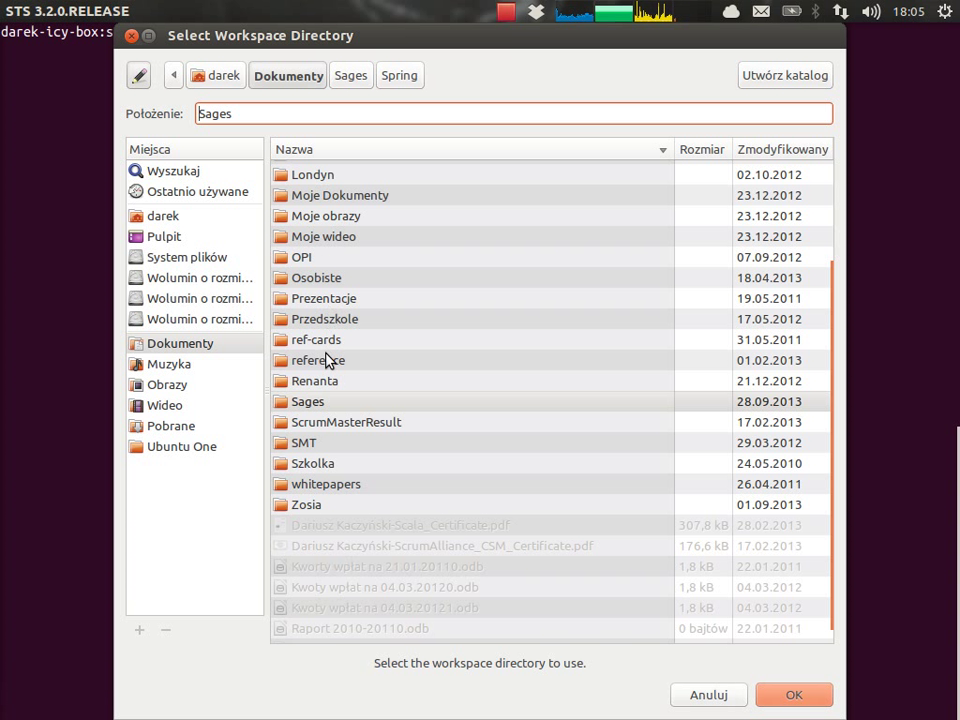
scroll(330, 360, up, 3)
scroll(328, 360, up, 1)
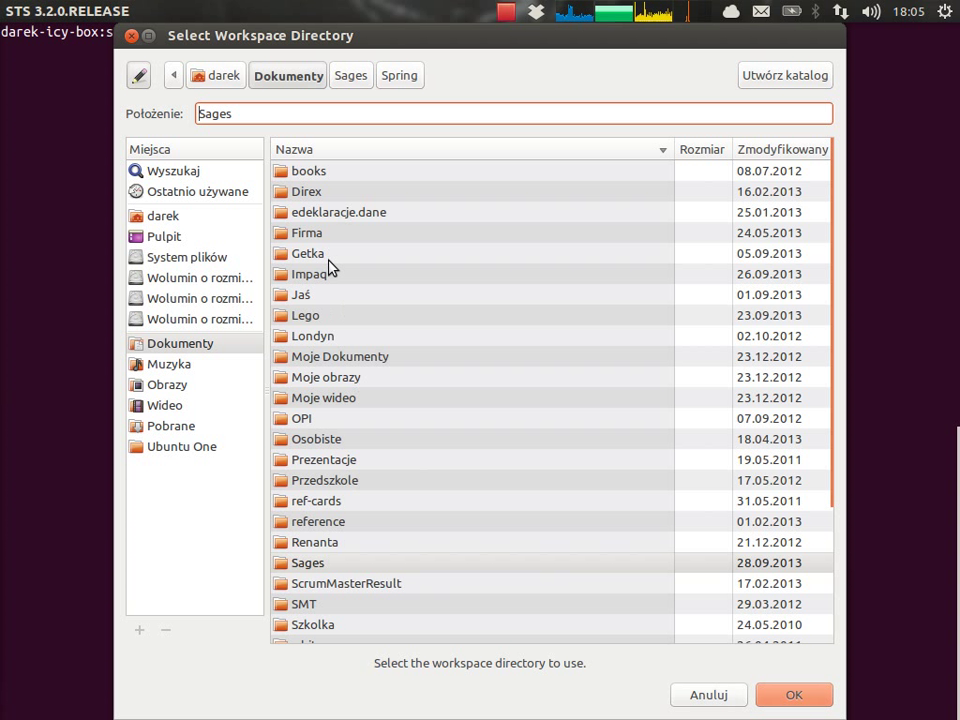
click(328, 149)
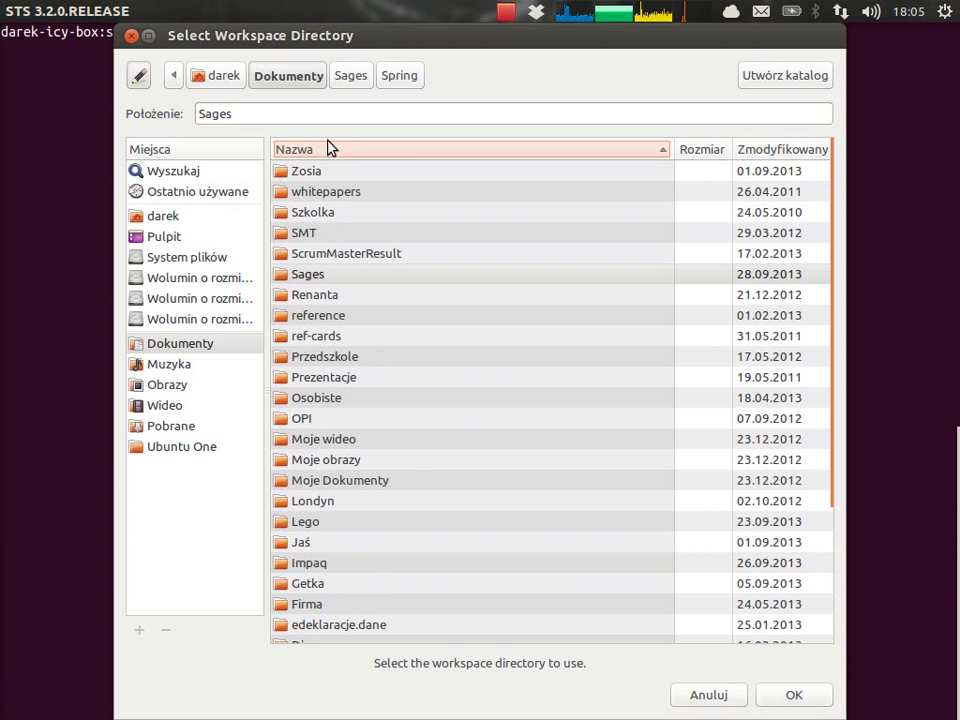
click(326, 148)
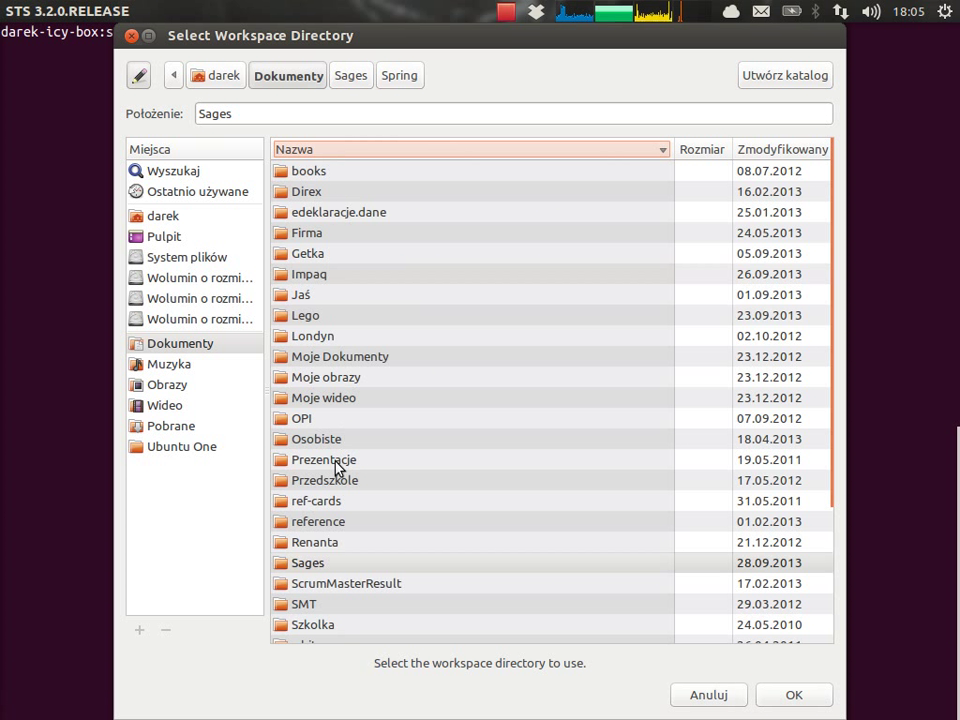
double_click(328, 274)
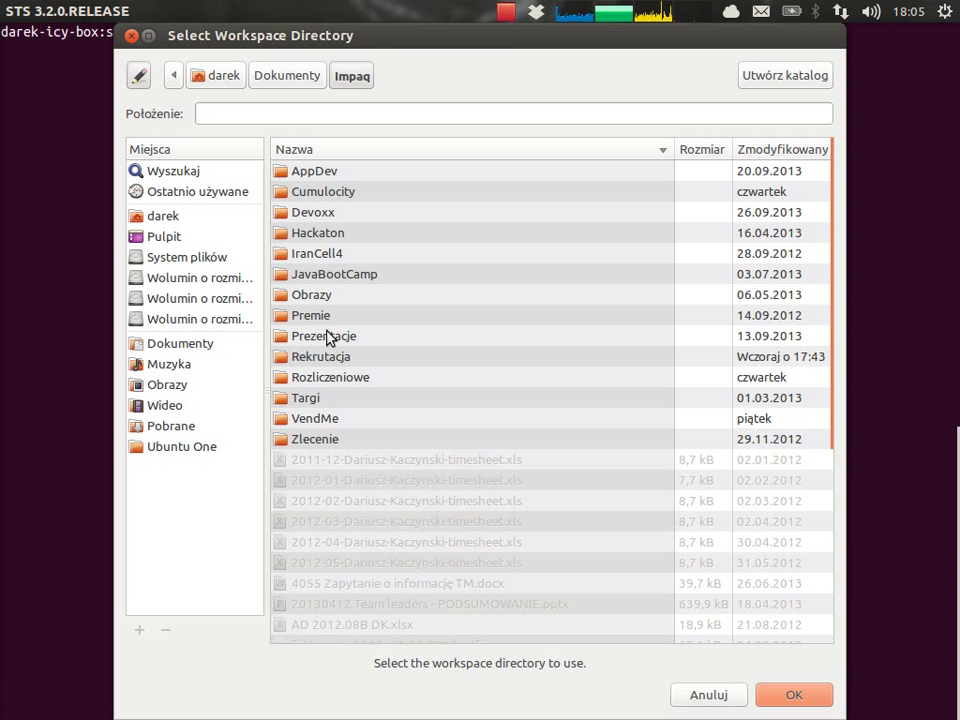
click(289, 74)
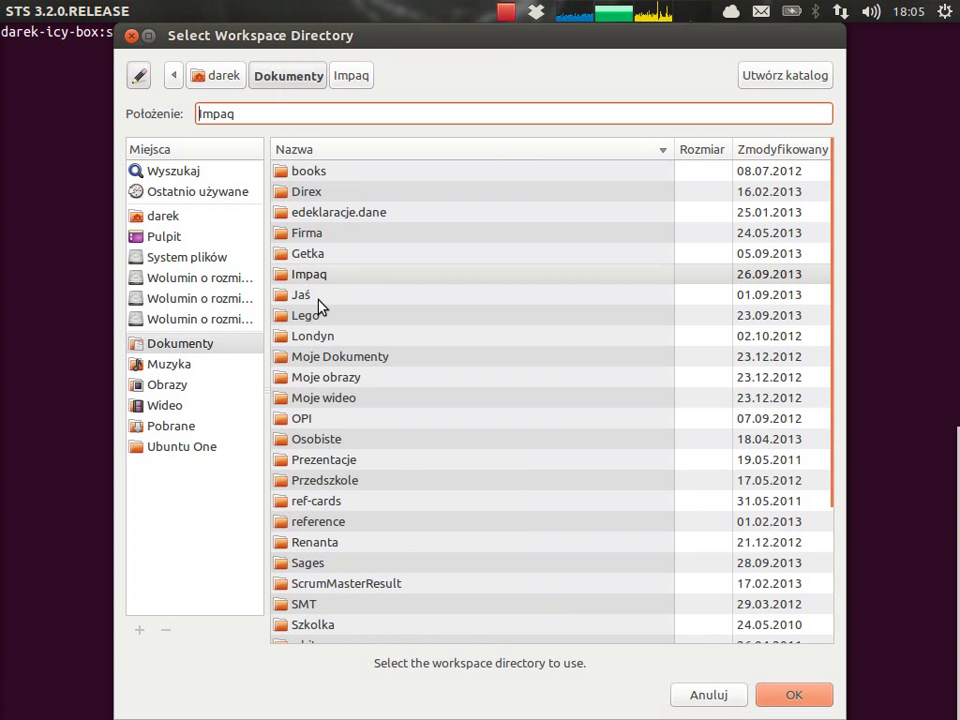
scroll(333, 440, down, 1)
scroll(332, 443, up, 1)
Browse from the home directory into the Devel/Workspace folder
click(197, 218)
scroll(354, 611, down, 4)
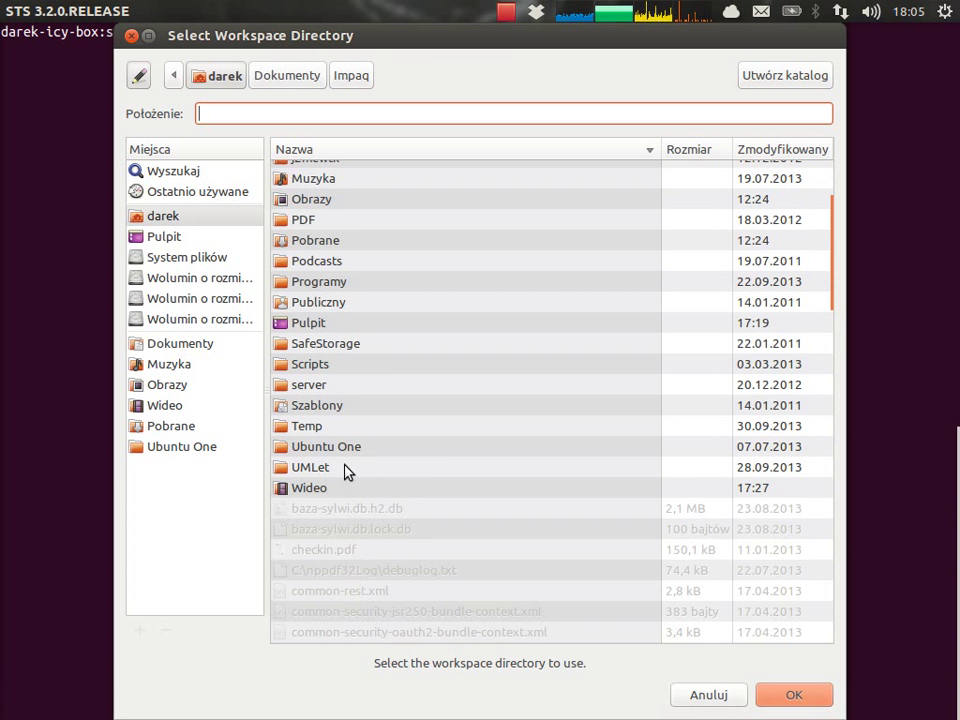
scroll(320, 315, up, 2)
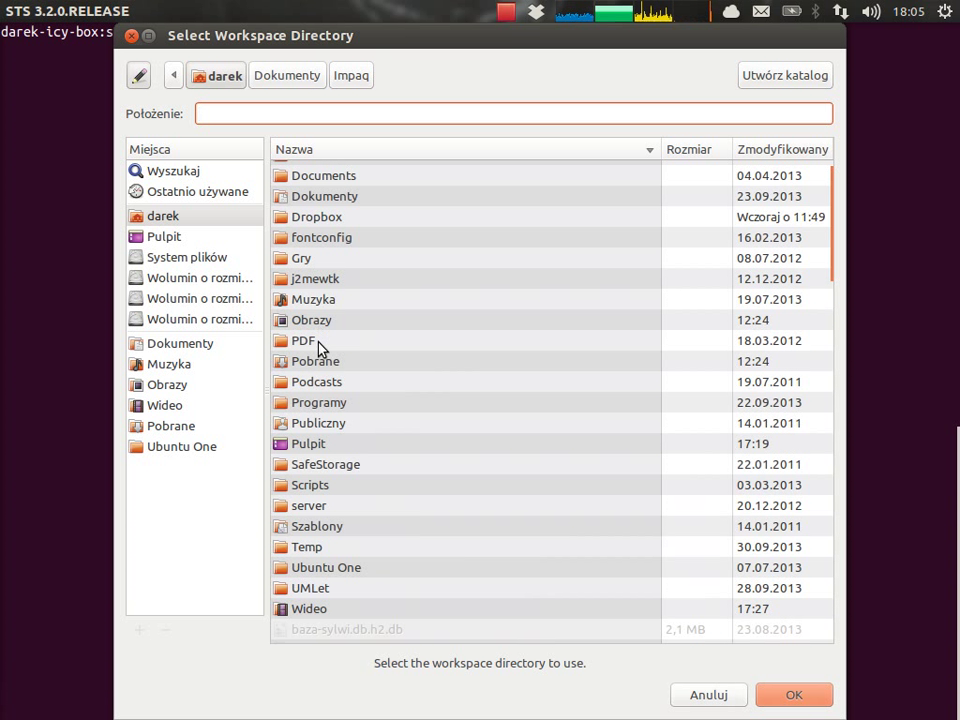
scroll(321, 330, up, 1)
double_click(319, 214)
double_click(317, 236)
double_click(320, 192)
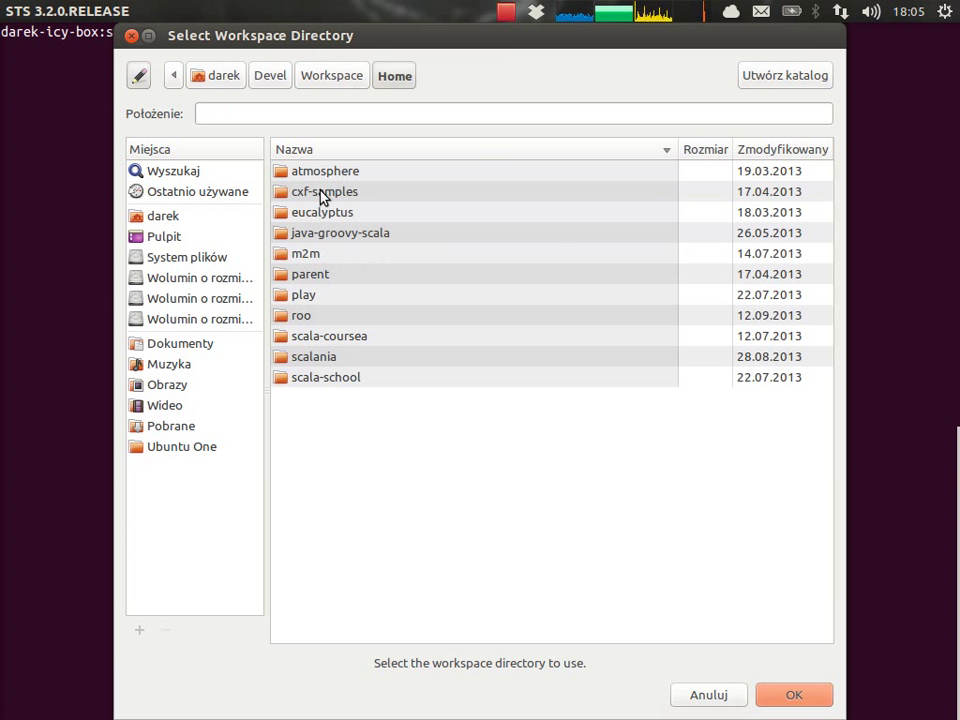
click(328, 80)
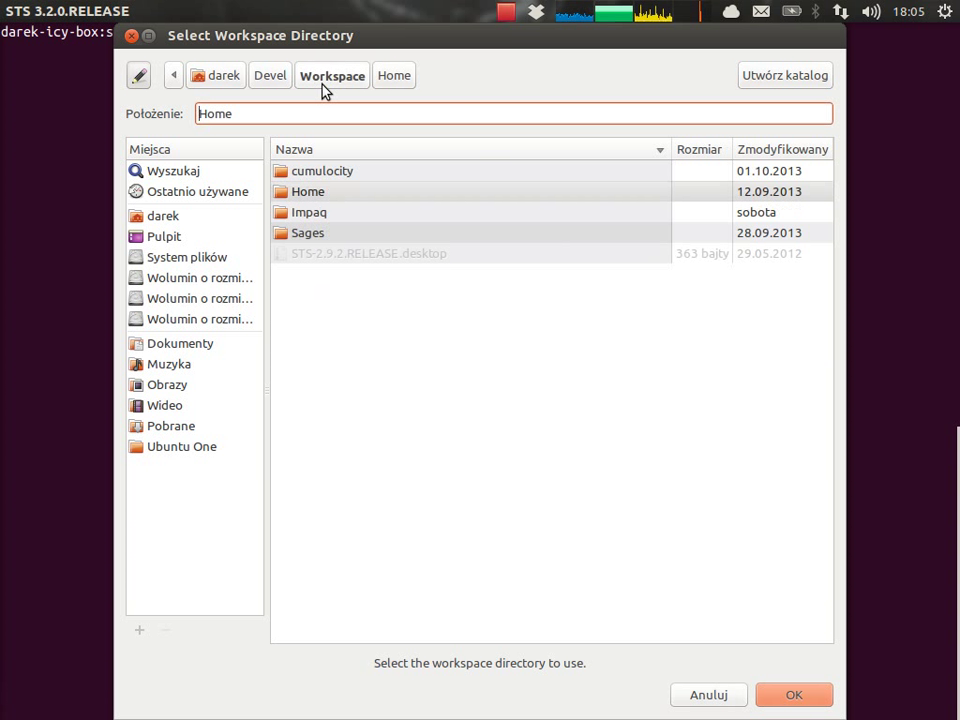
Choose the Sages/Spring folder as the workspace and start Spring Tool Suite with it
click(314, 234)
double_click(314, 234)
click(317, 234)
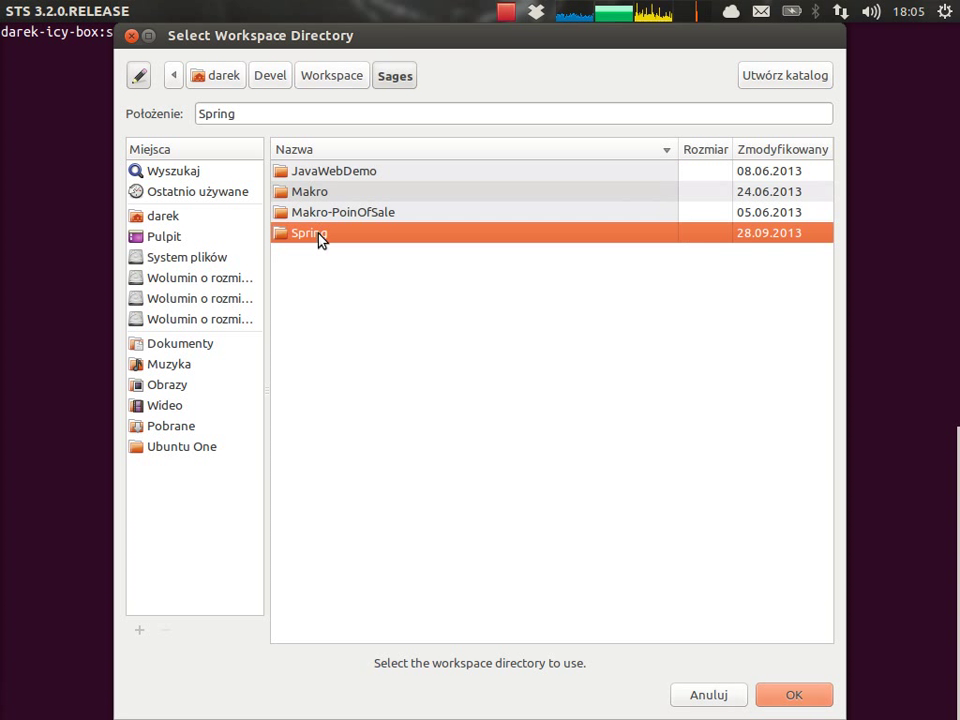
double_click(317, 234)
click(784, 690)
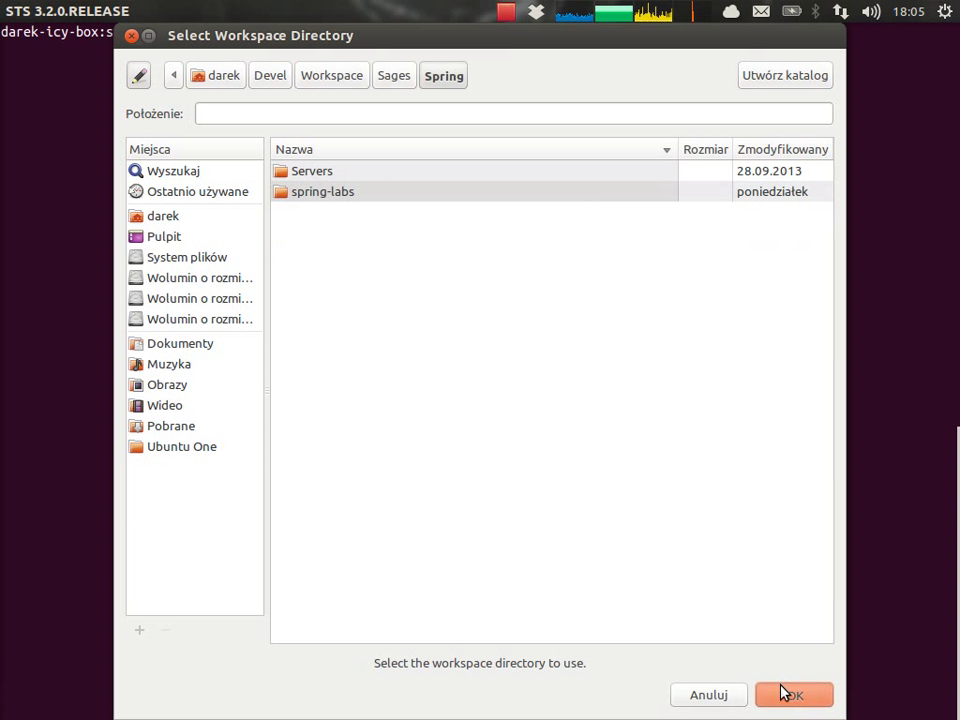
click(711, 443)
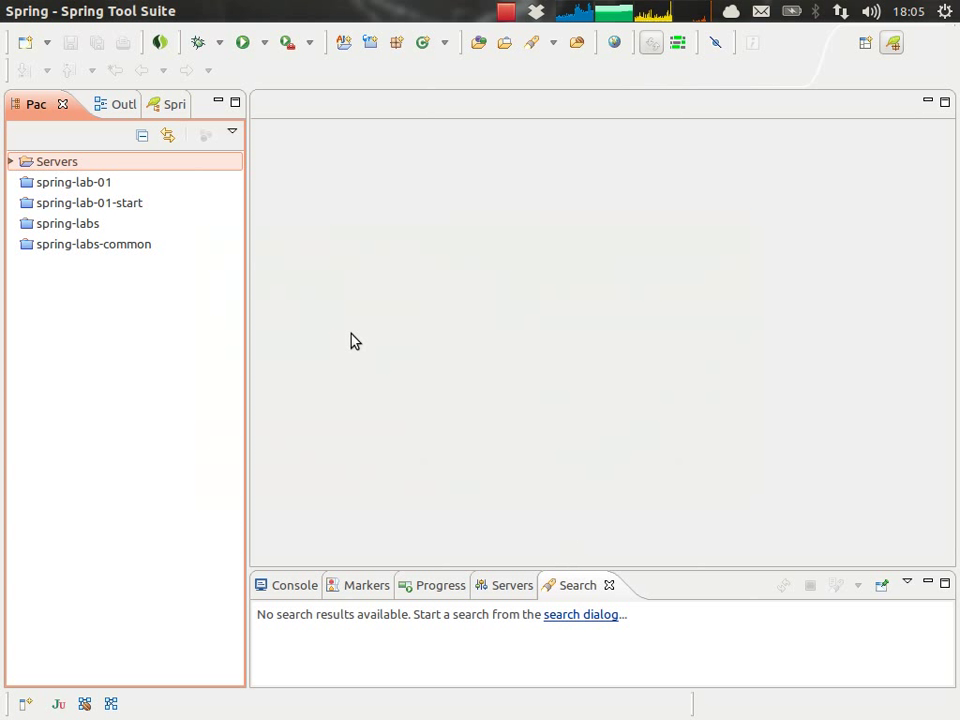
Delete the projects spring-lab-01, spring-lab-01-start, spring-labs and spring-labs-common from the workspace, keeping only Servers
click(94, 184)
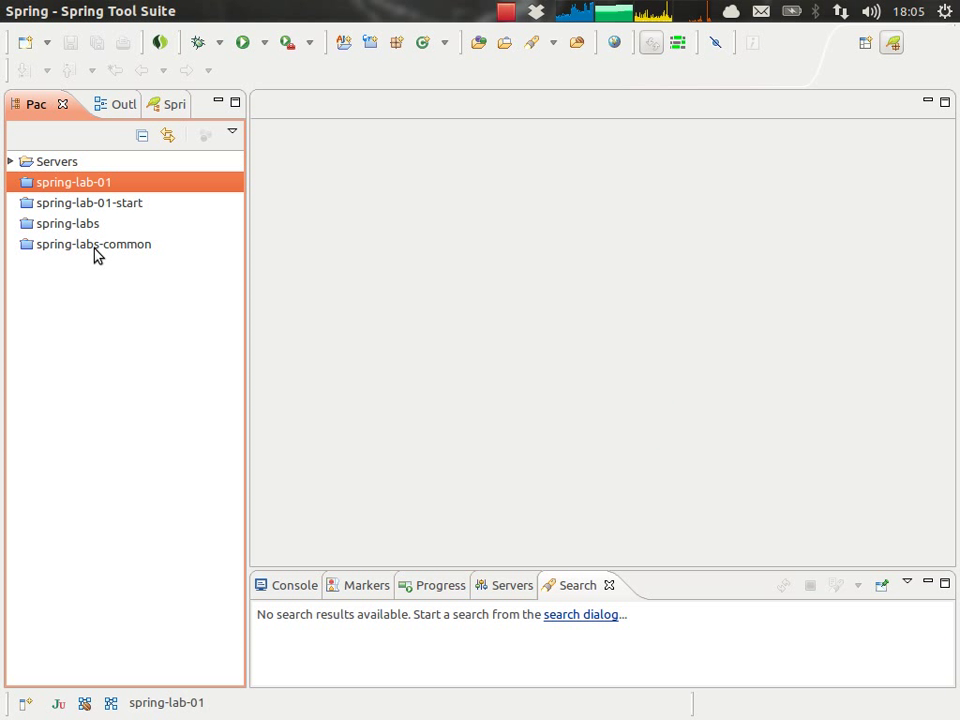
shift+click(92, 247)
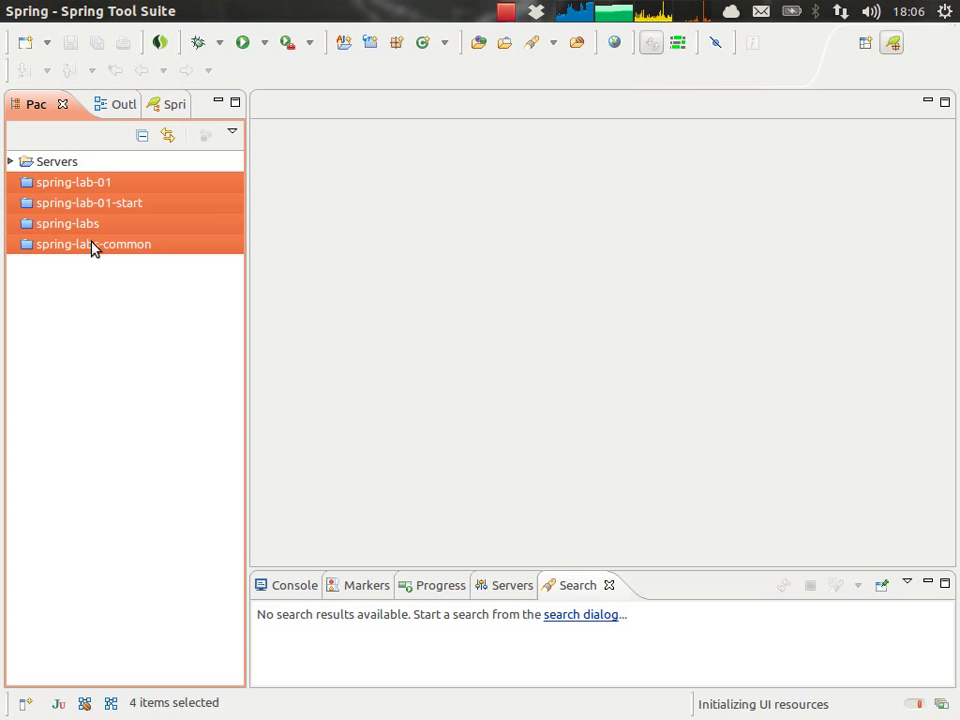
key(Delete)
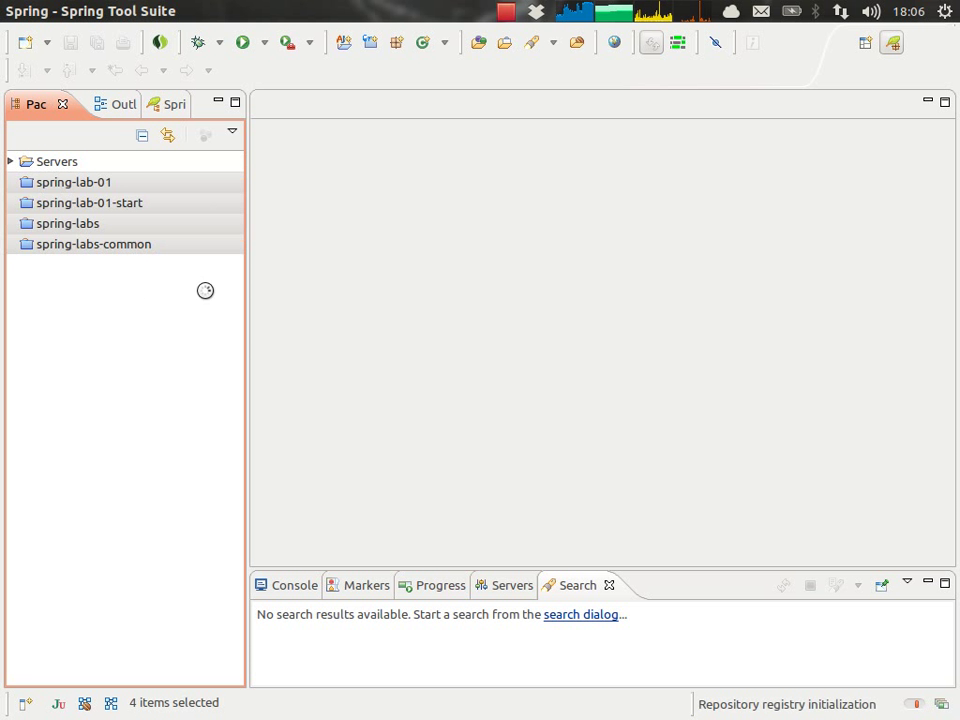
click(590, 471)
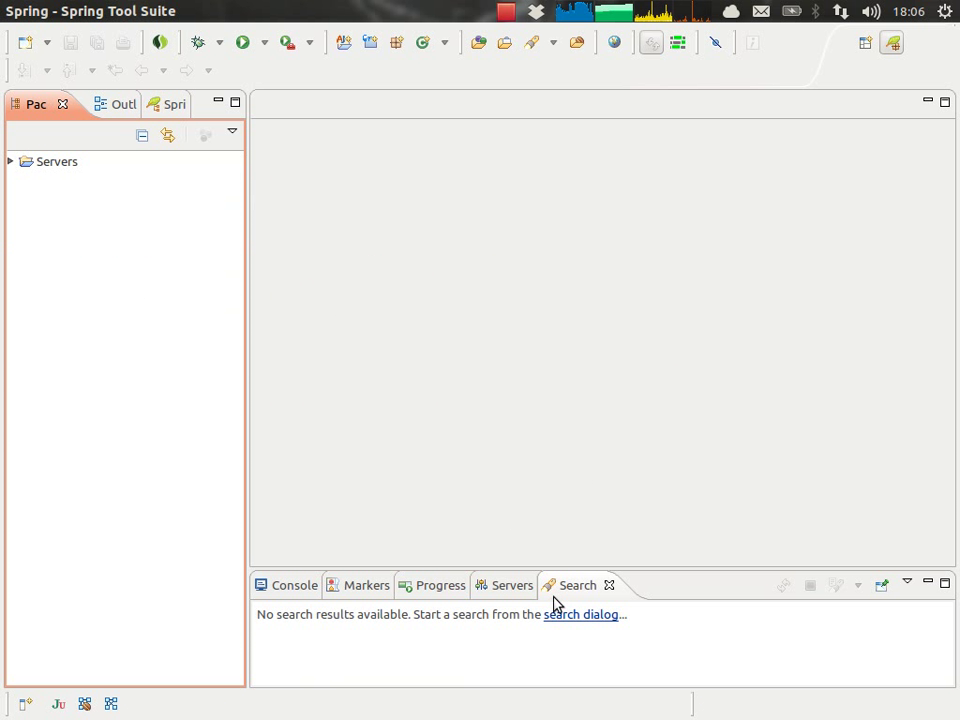
Minimize the view group containing Console and Search, and widen the Package Explorer slightly
click(928, 582)
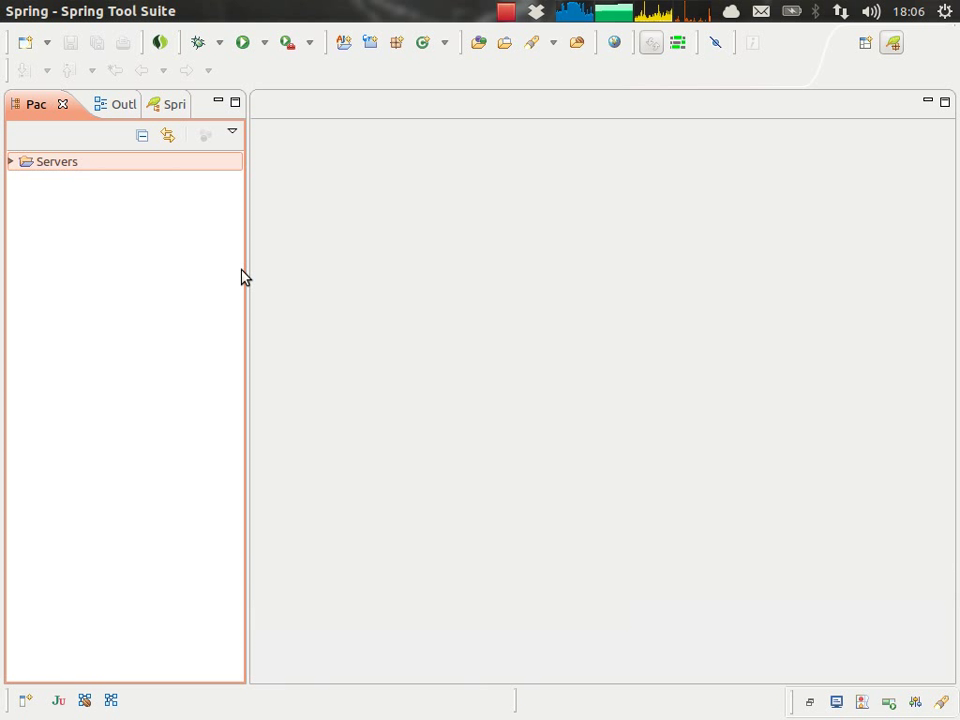
drag(248, 274, 264, 275)
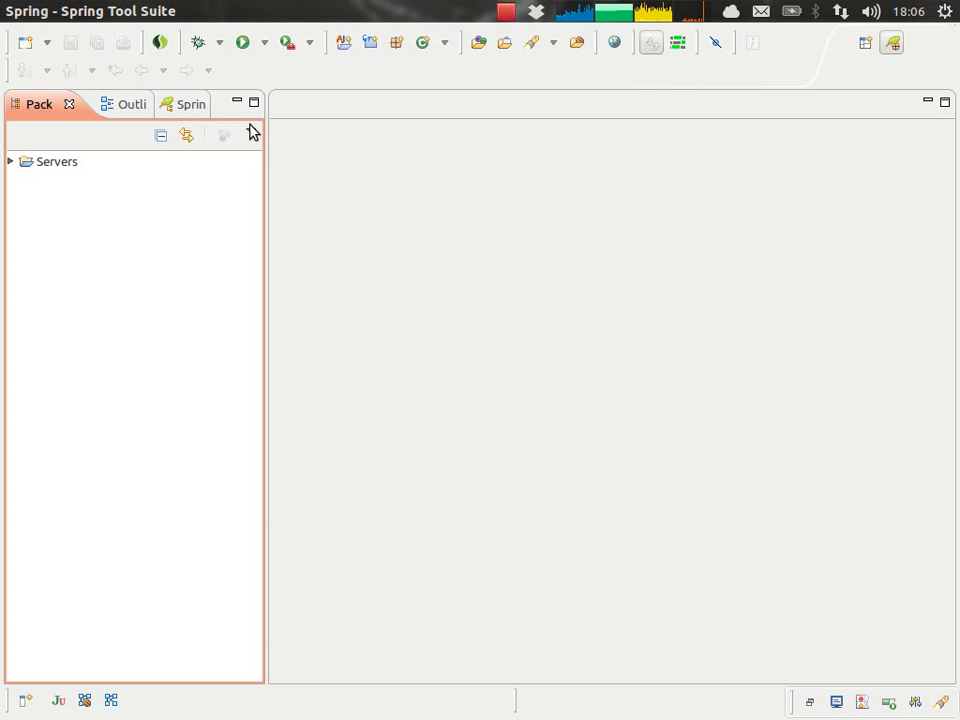
Start an import, filter the sources by "maven" and proceed with Existing Maven Projects
right_click(134, 239)
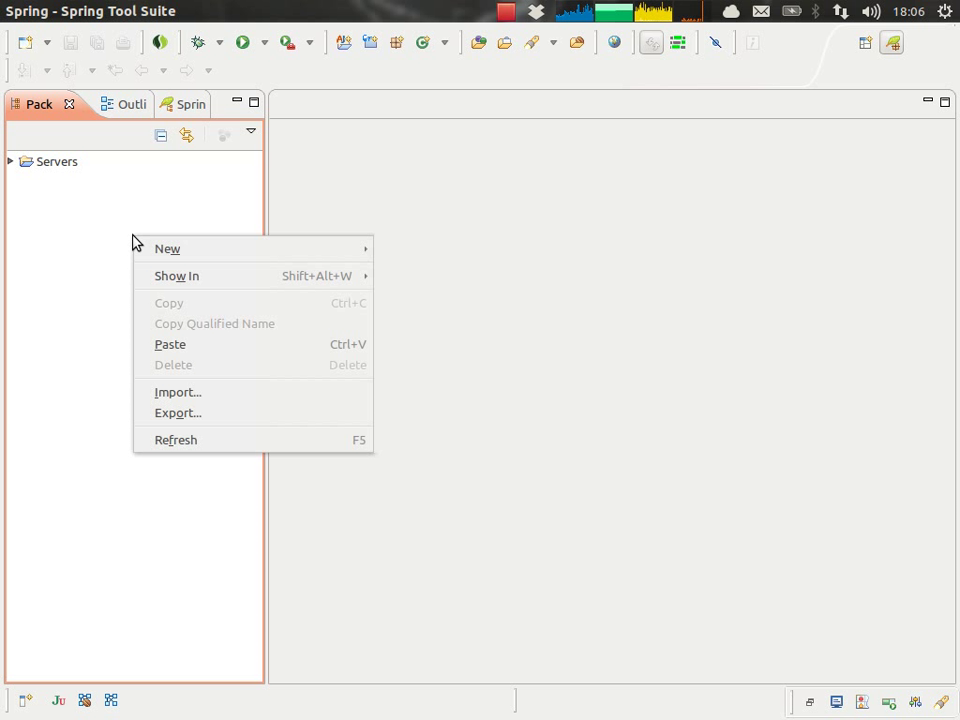
click(201, 395)
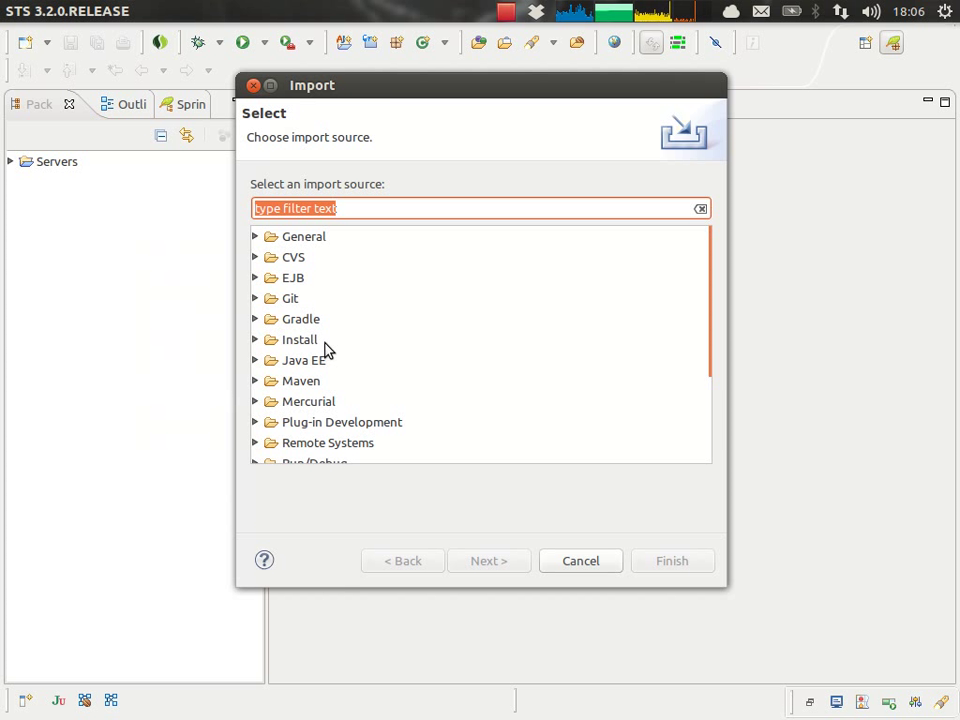
text(maven)
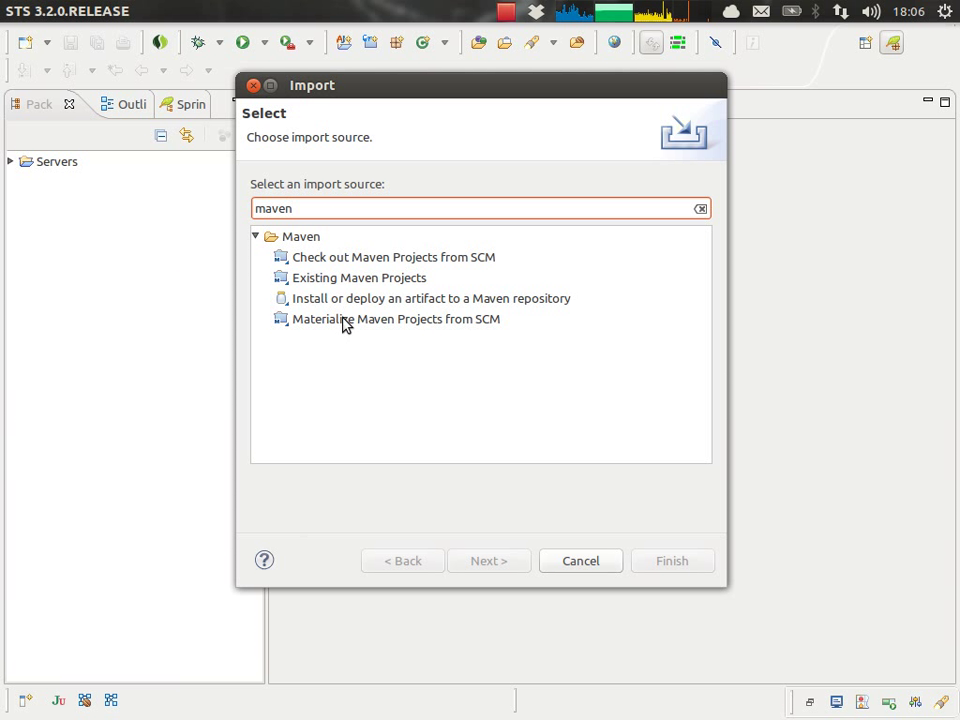
click(343, 285)
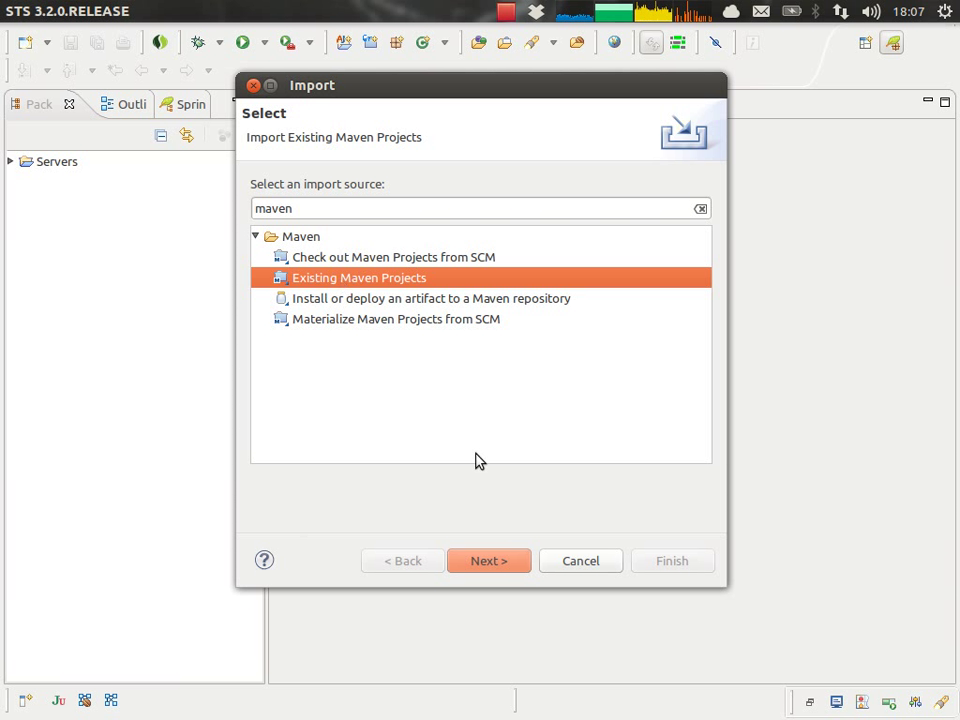
click(510, 563)
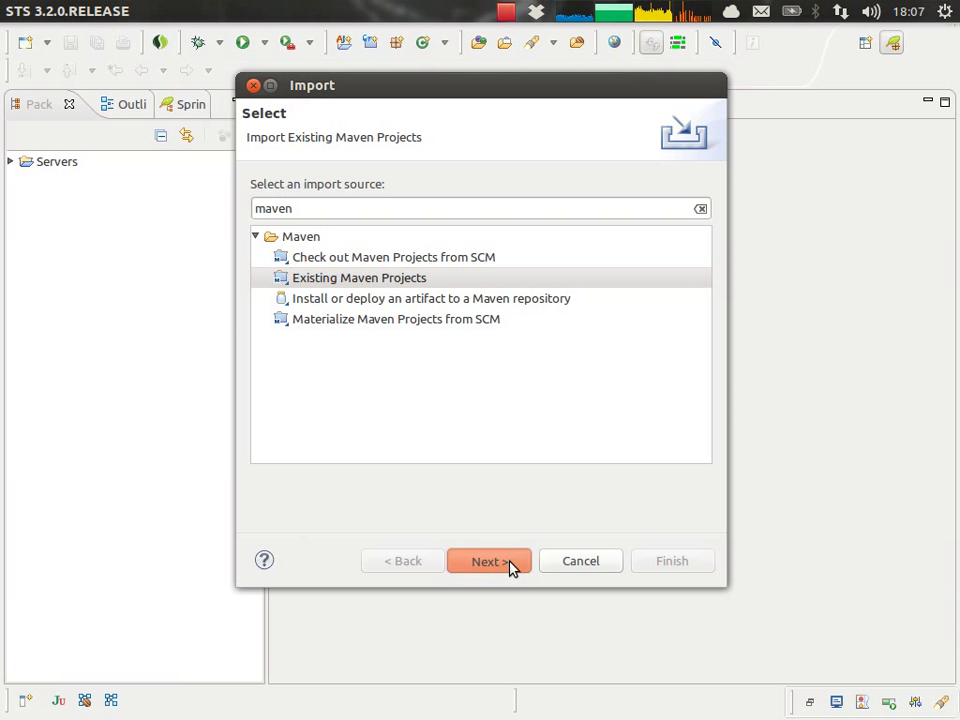
Set the import's root directory to the spring-labs folder inside Sages/Spring
click(769, 194)
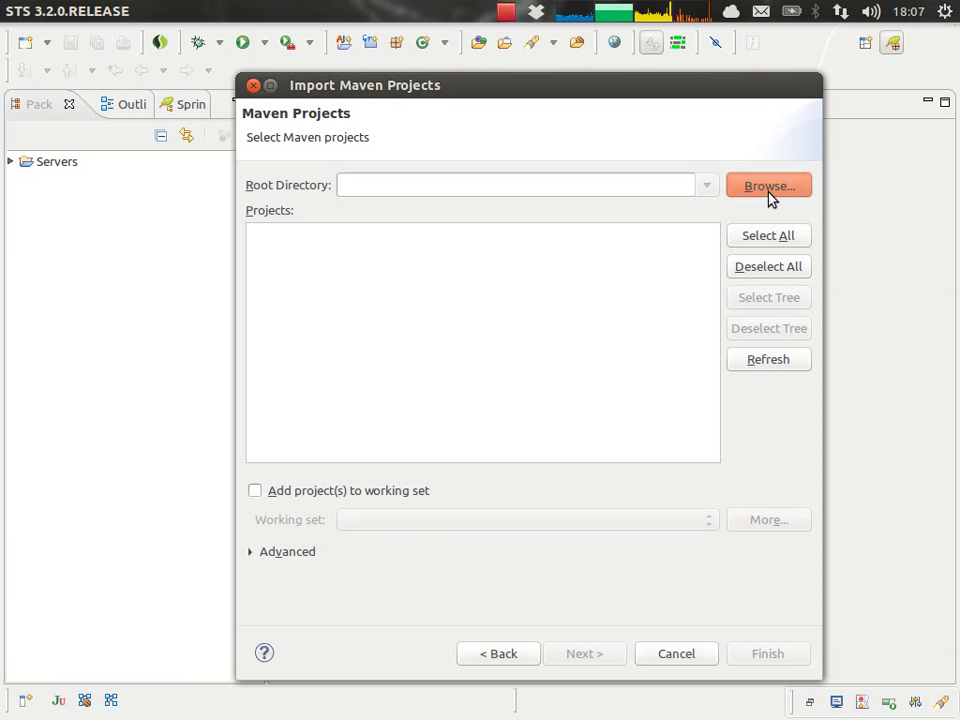
click(467, 193)
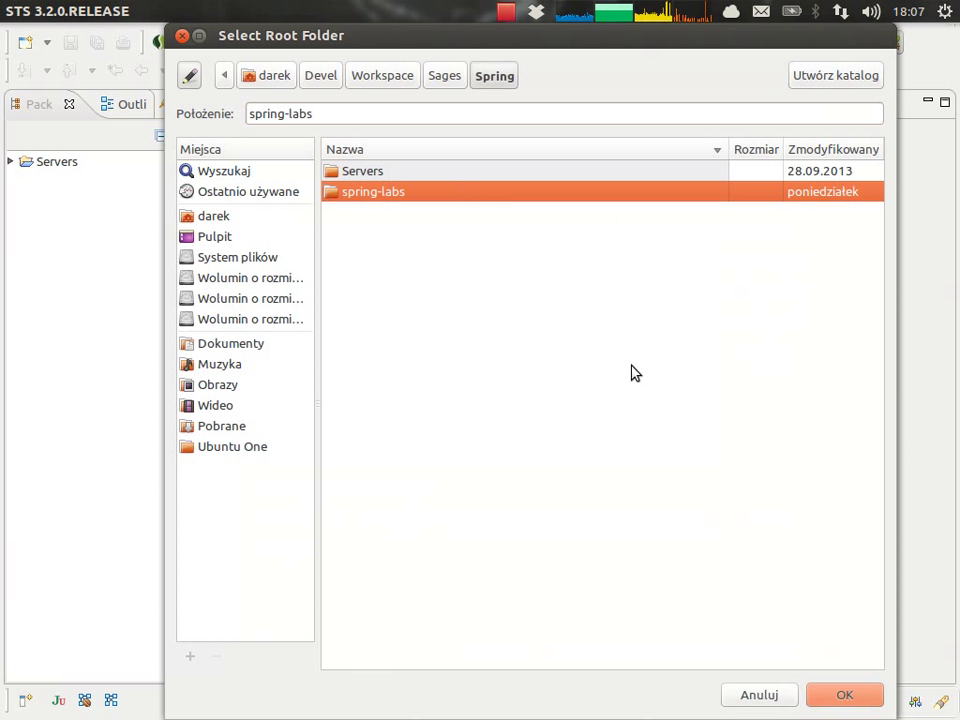
click(851, 694)
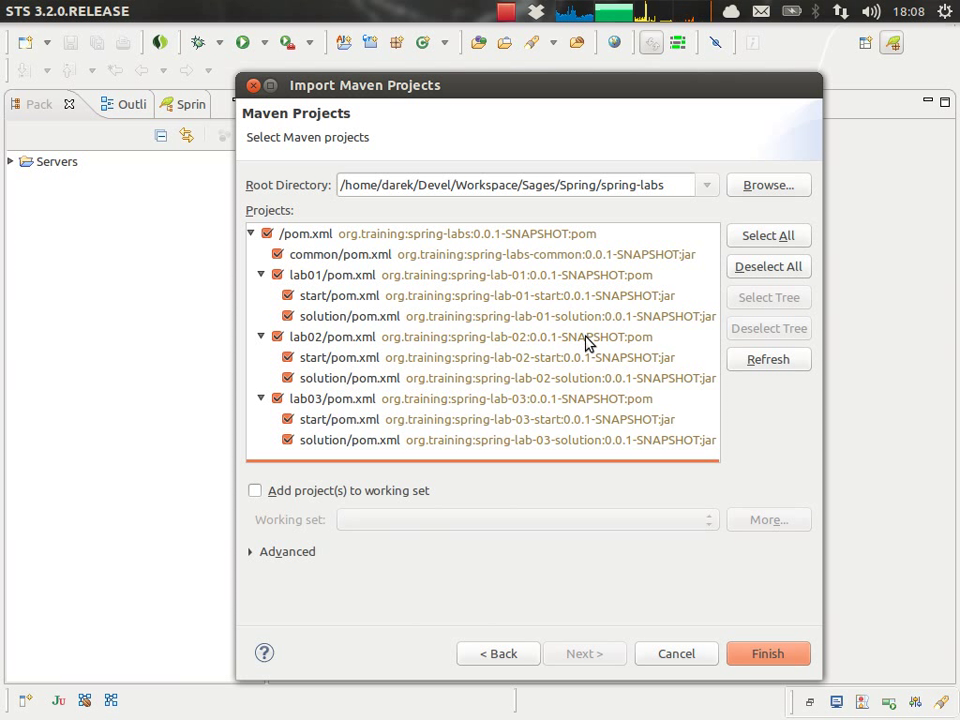
Exclude lab02 and lab03 from the import, including the start and solution modules of each
mouse_move(540, 450)
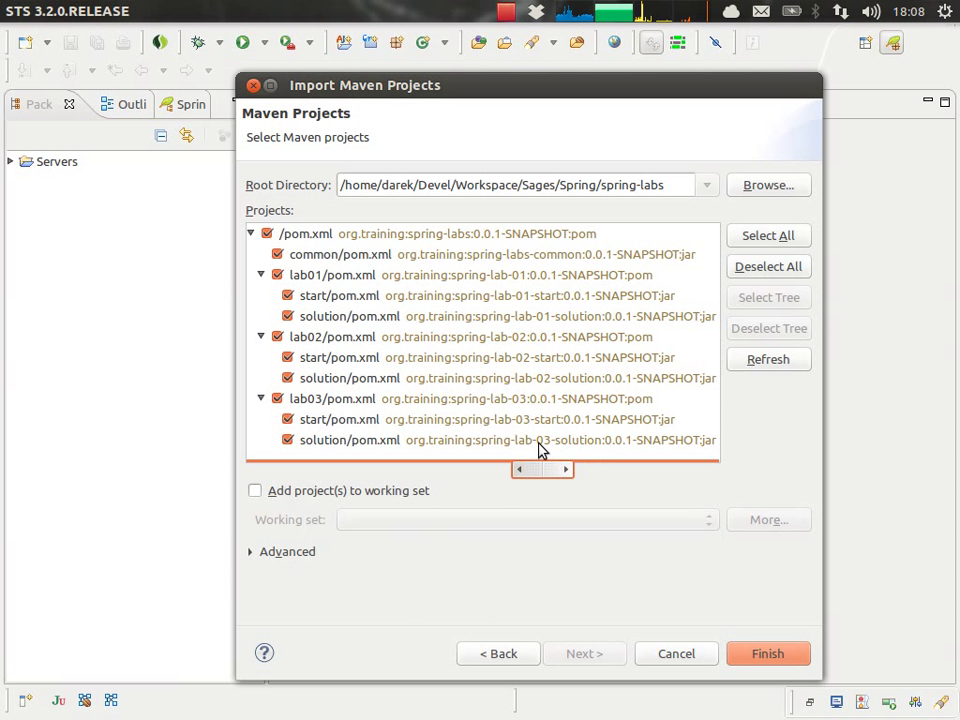
click(278, 337)
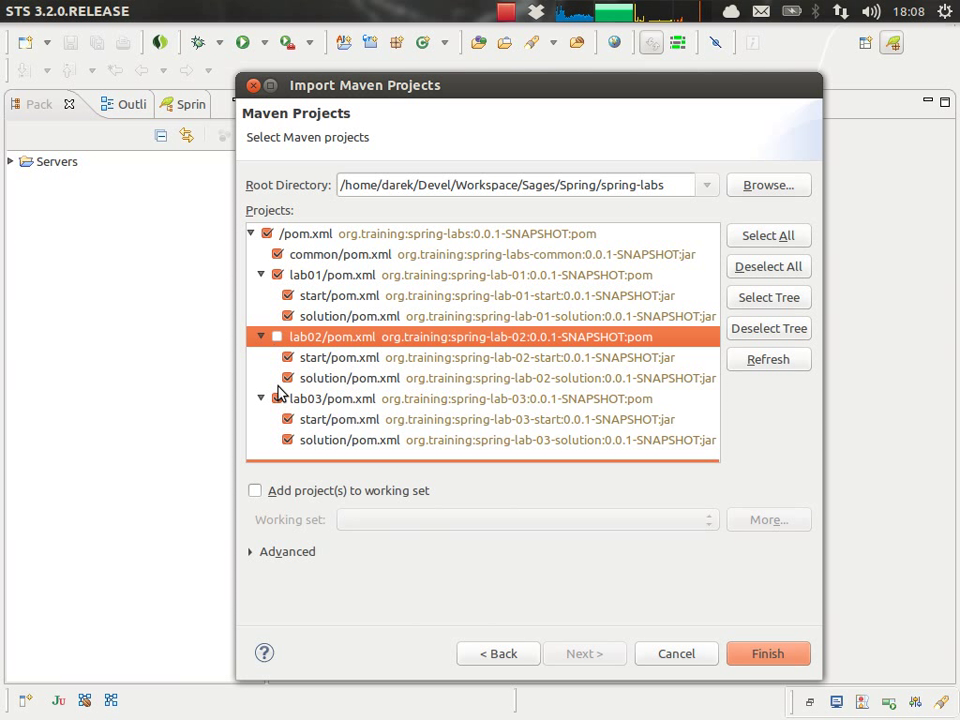
click(287, 357)
click(287, 379)
click(277, 398)
click(287, 419)
click(287, 440)
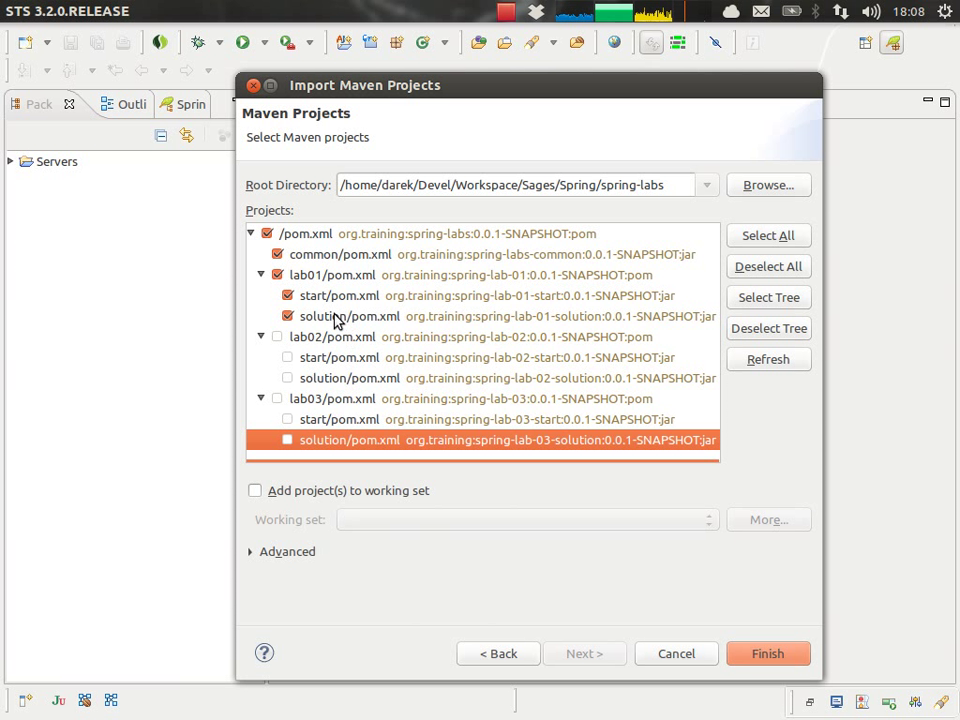
Exclude the lab01 solution module and import the root, common, lab01 and lab01 start Maven projects
click(289, 317)
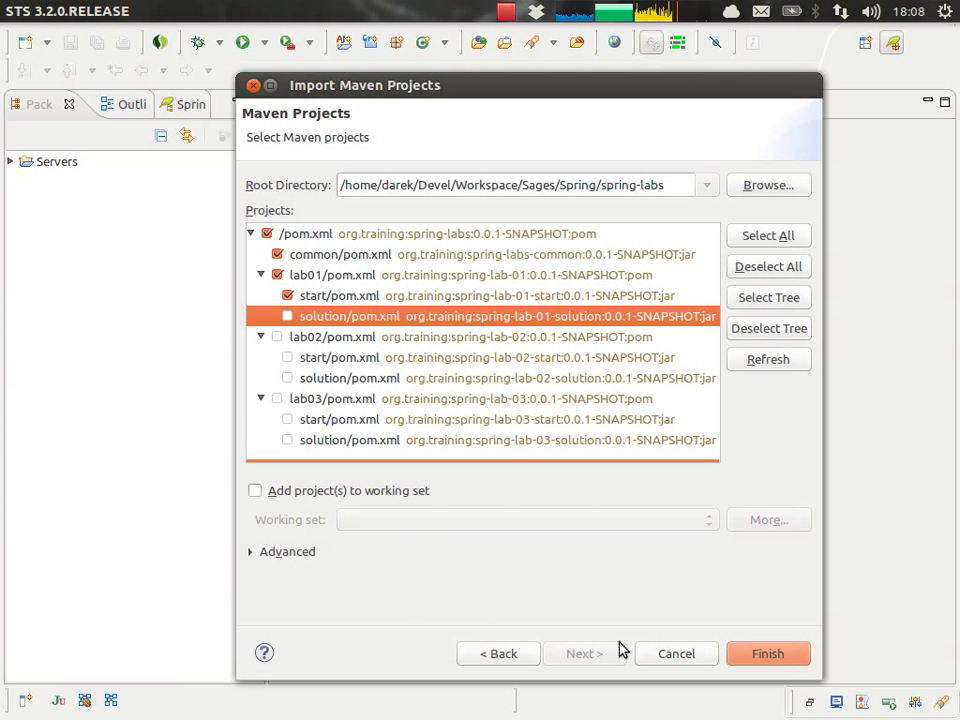
click(424, 283)
click(424, 289)
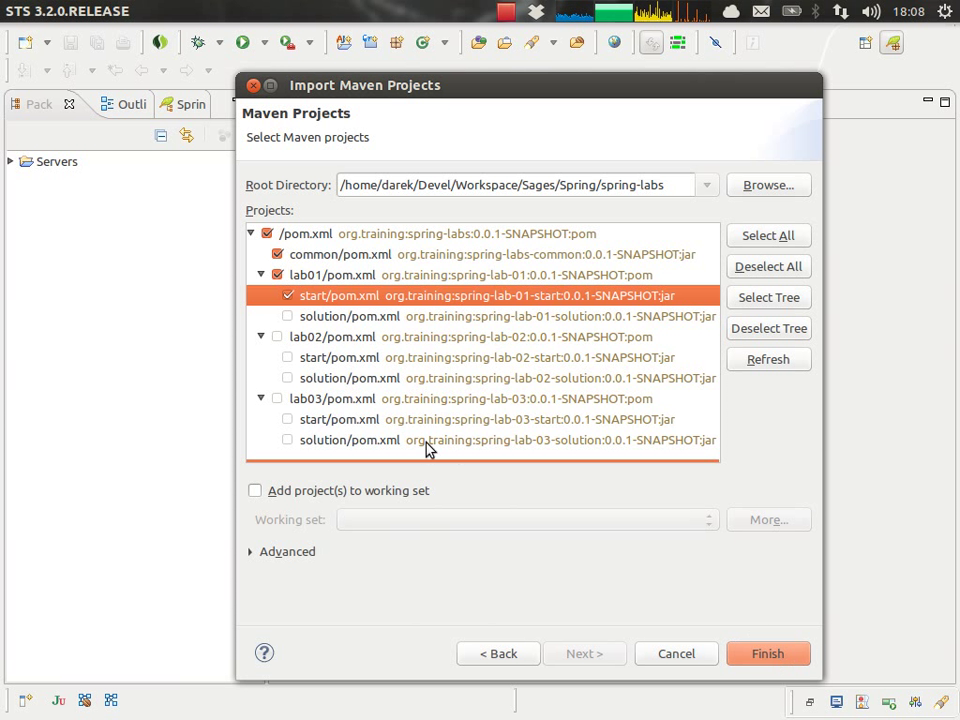
click(336, 317)
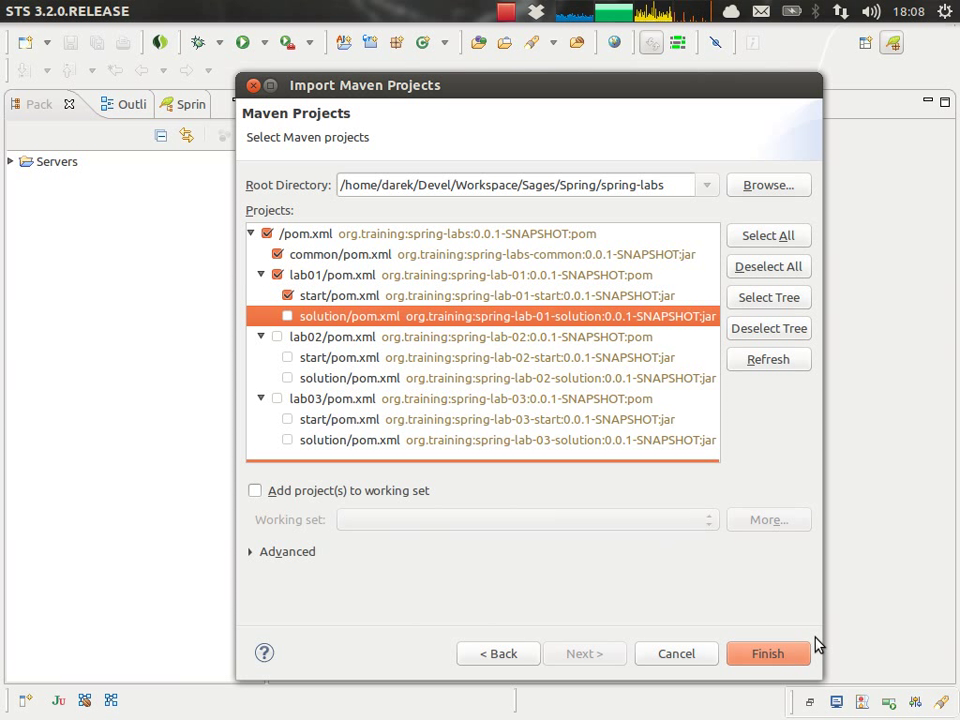
click(790, 657)
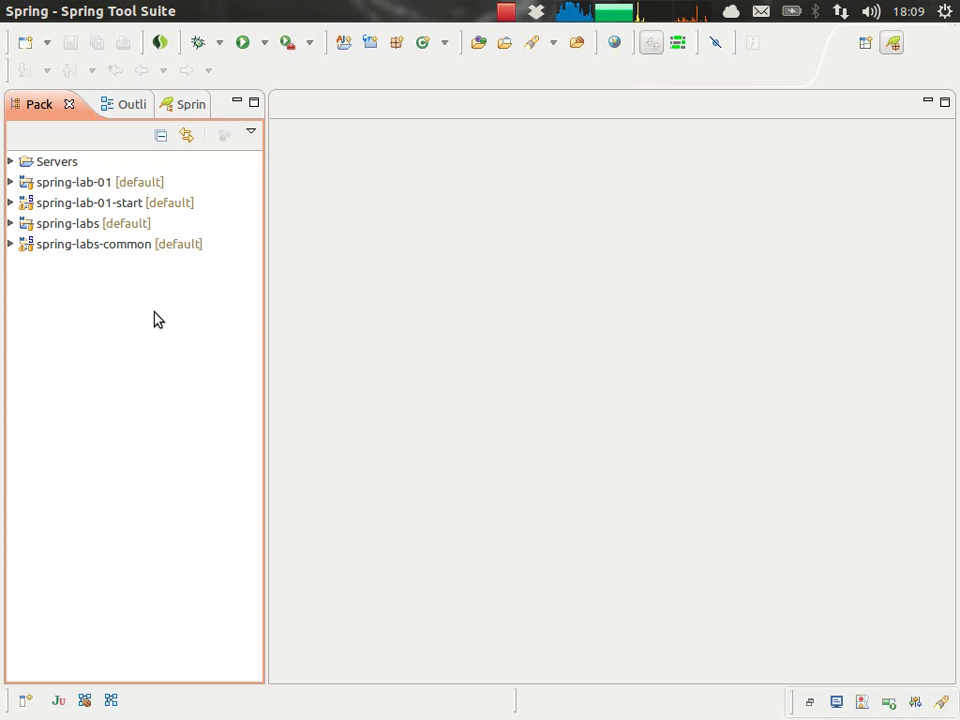
Expand the spring-labs project to view its top-level folders and files
double_click(83, 247)
double_click(83, 247)
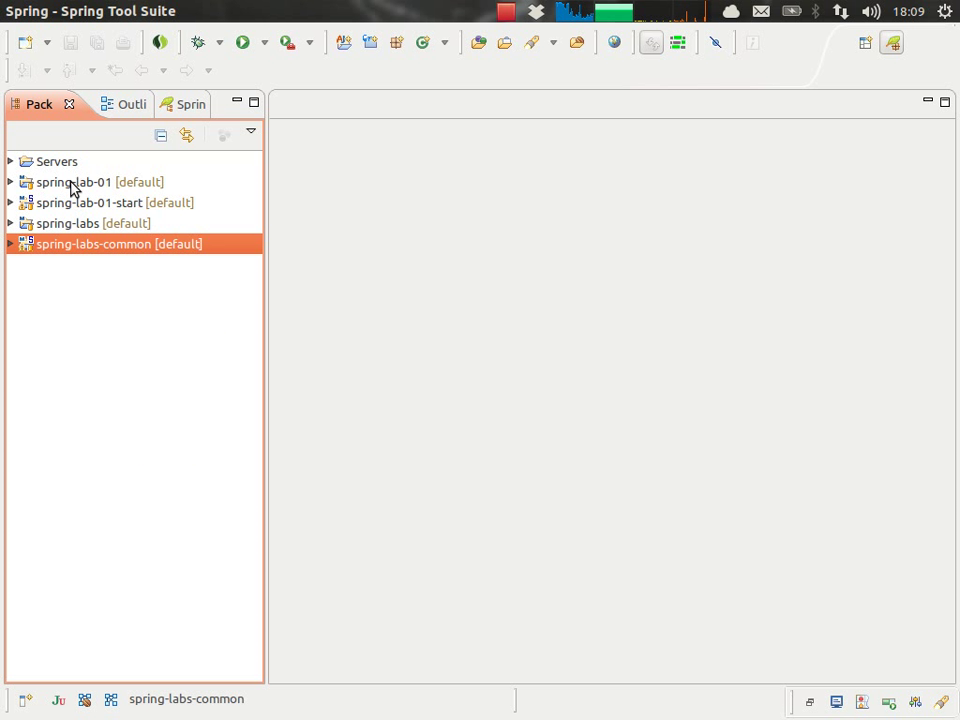
click(75, 186)
click(83, 226)
double_click(83, 226)
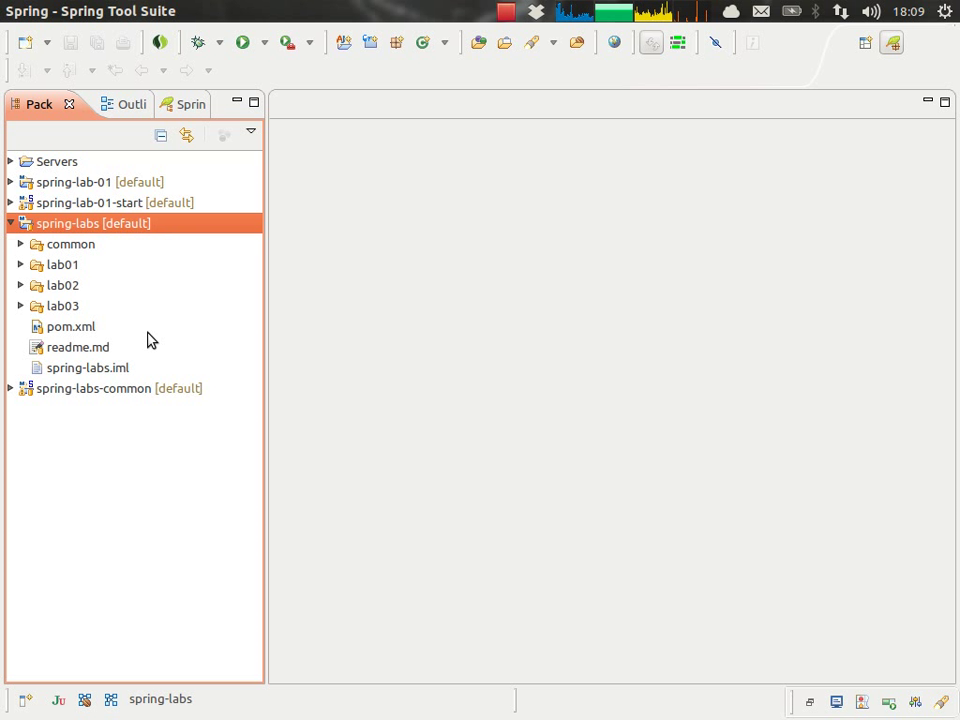
key(Down)
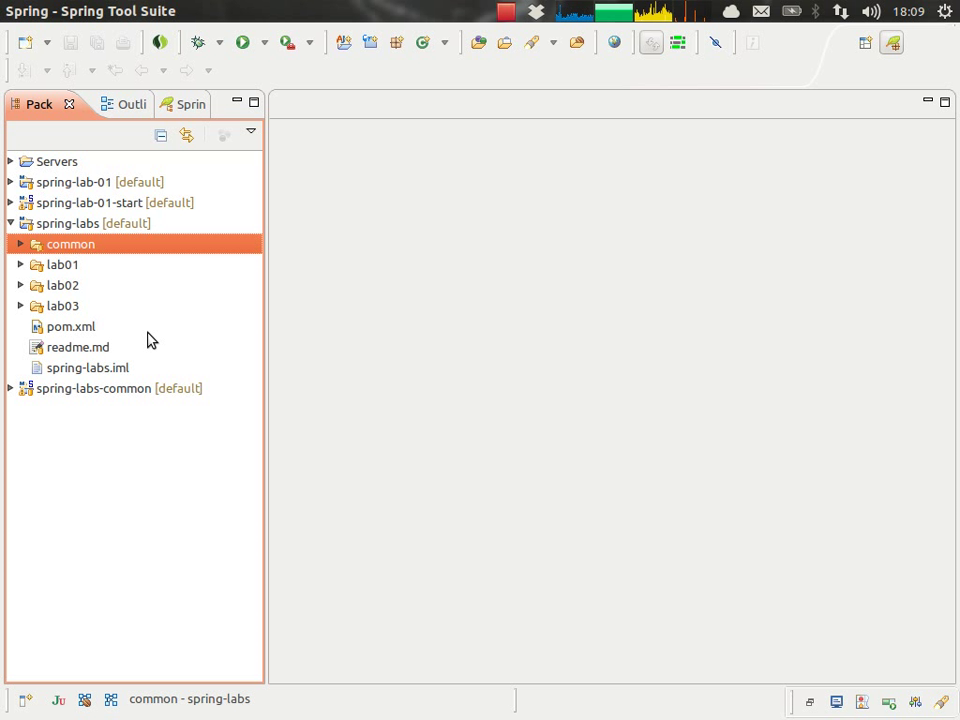
key(Up)
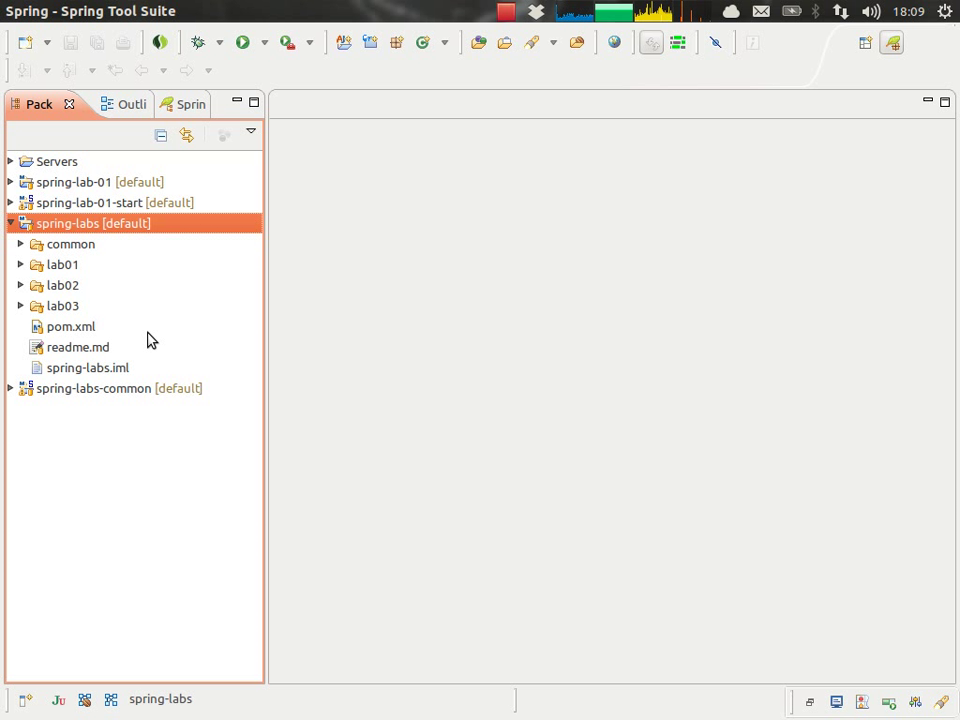
Look through the lab folders of spring-labs and expand lab01 down to its start folder
key(Down)
key(Down)
key(Down)
key(Down)
key(Up)
key(Up)
key(Right)
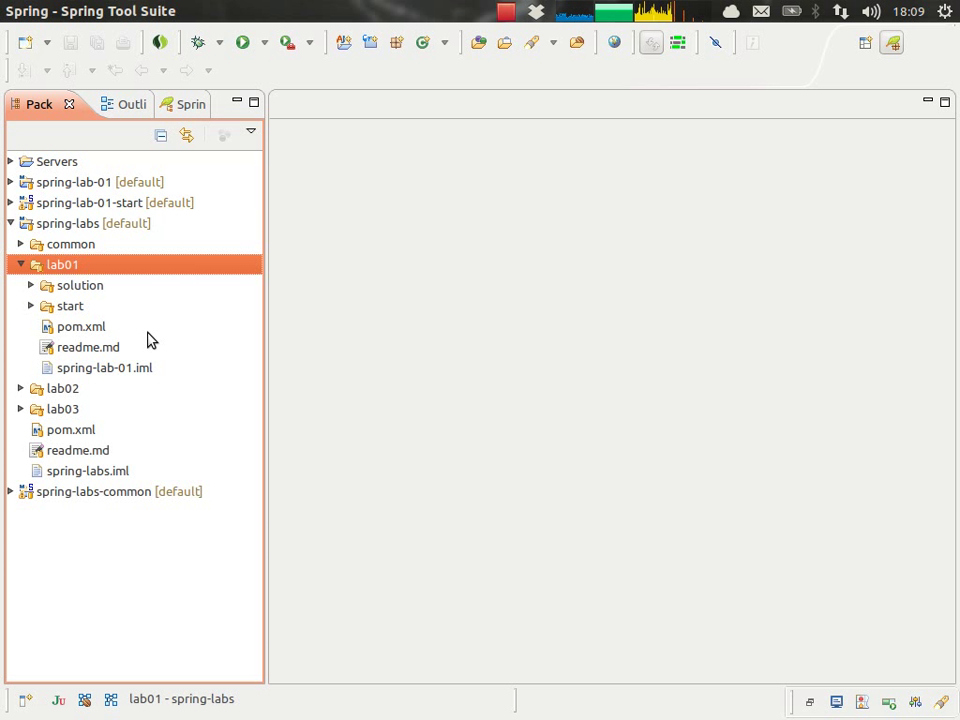
key(Down)
key(Down)
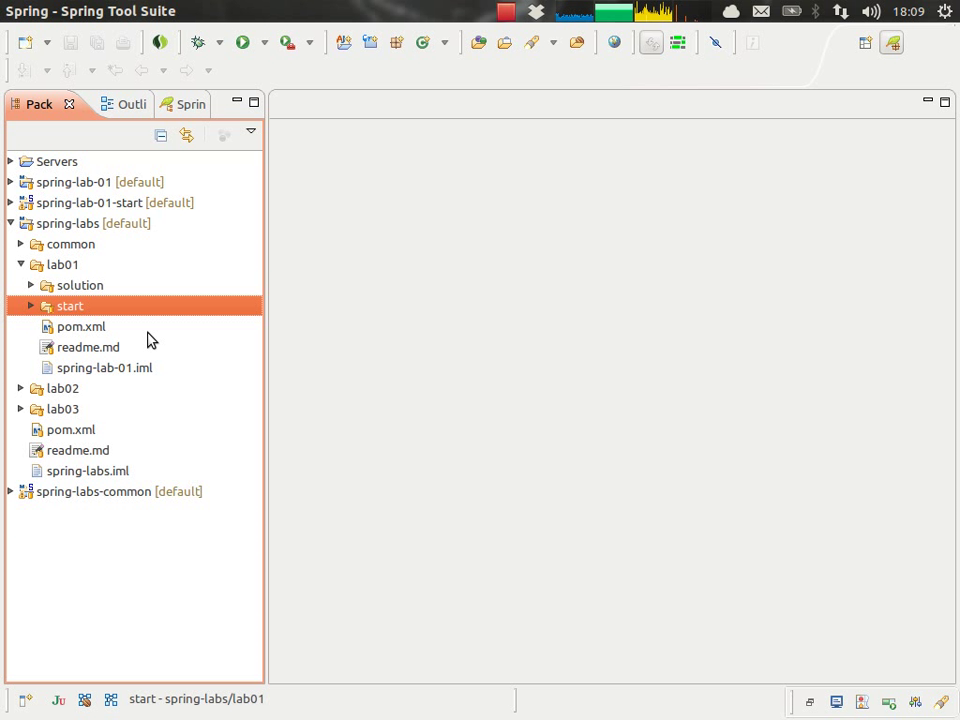
Collapse lab01 and go through the remaining spring-labs entries to the project's readme.md
key(Left)
key(Left)
key(Up)
key(Up)
key(Down)
key(Down)
key(Down)
key(Down)
key(Down)
key(Down)
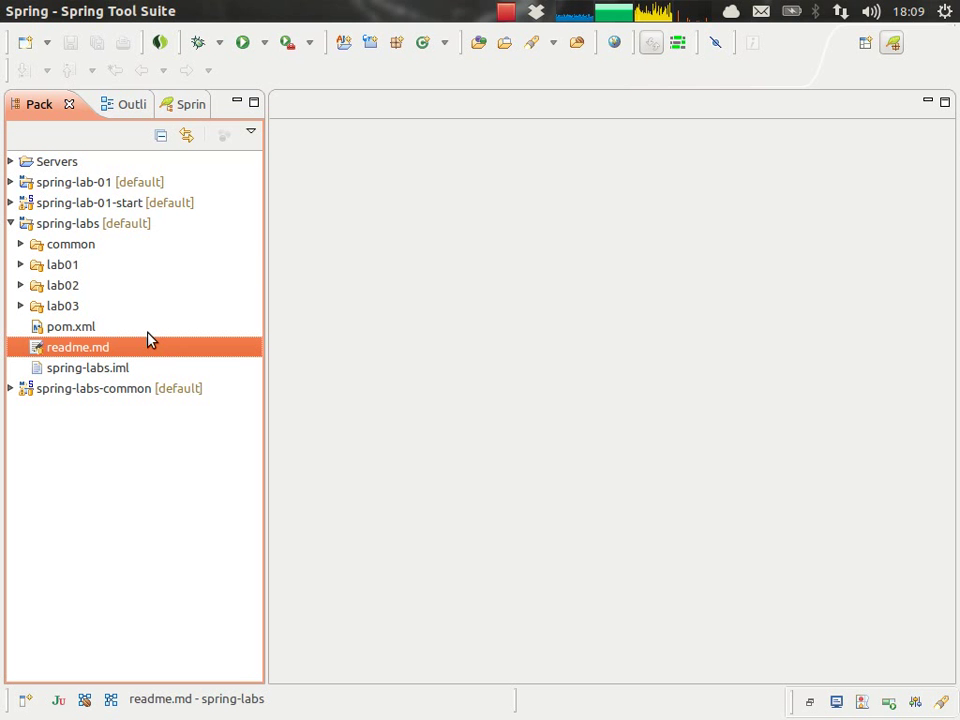
Switch to Chrome to view the lab01 instructions on Bitbucket, and return to Spring Tool Suite
key(alt+Tab)
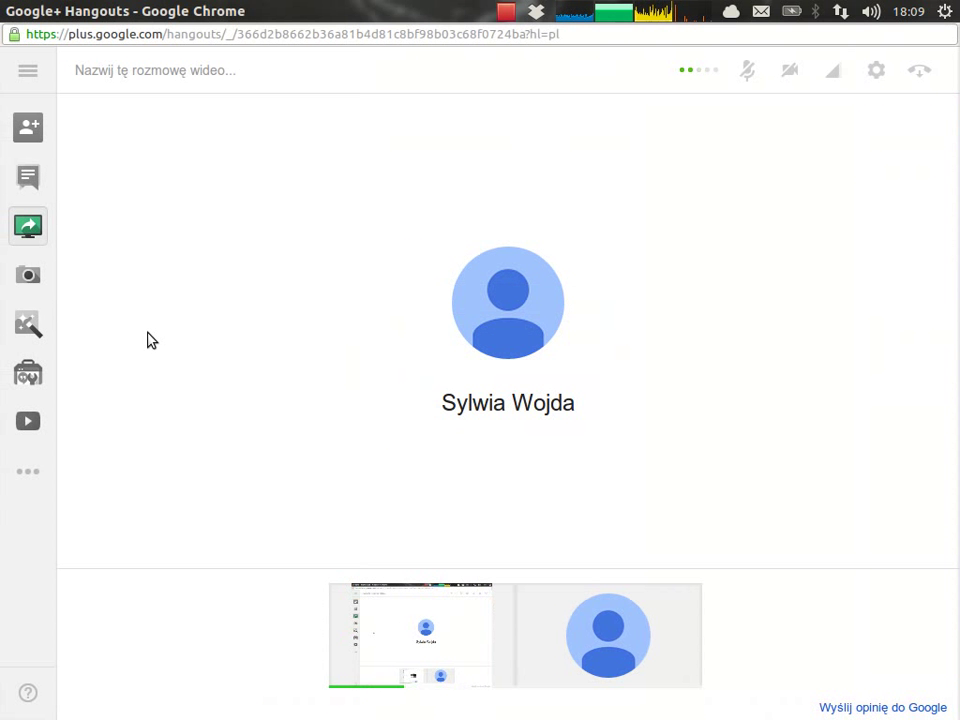
key(alt+Tab)
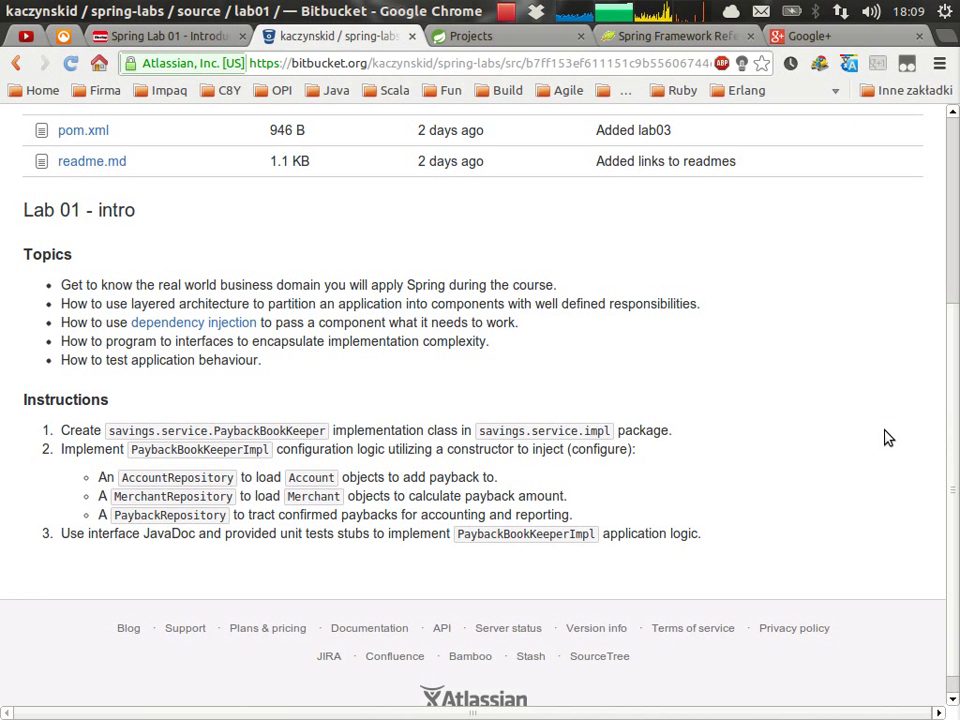
key(alt+Tab)
key(alt+Tab)
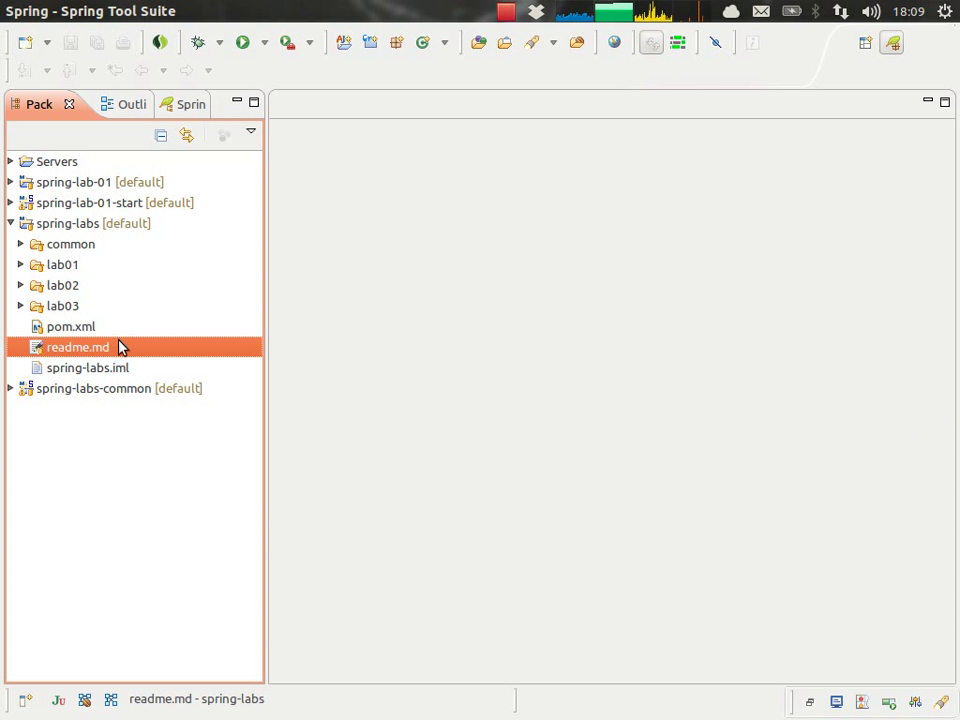
Collapse spring-labs, view the contents of spring-labs-common and collapse it again
double_click(86, 223)
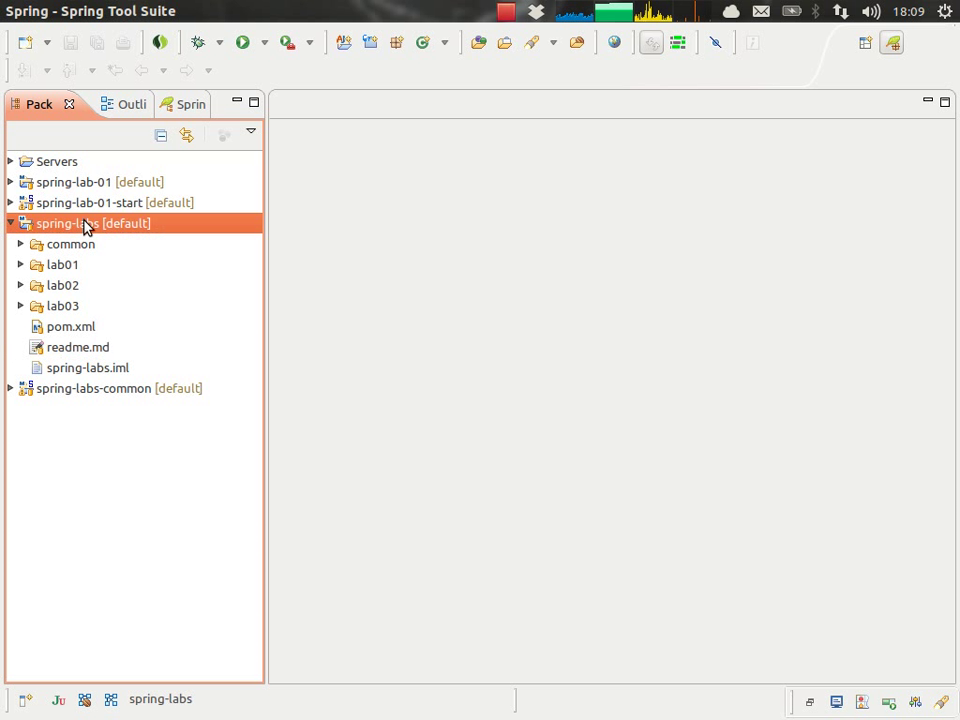
double_click(87, 240)
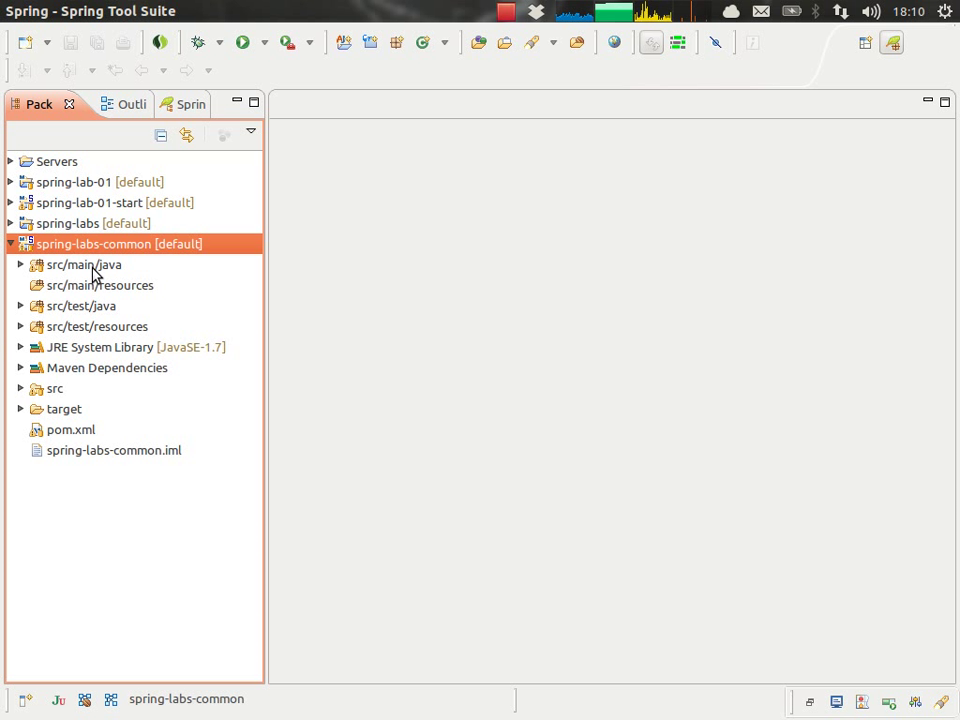
double_click(94, 247)
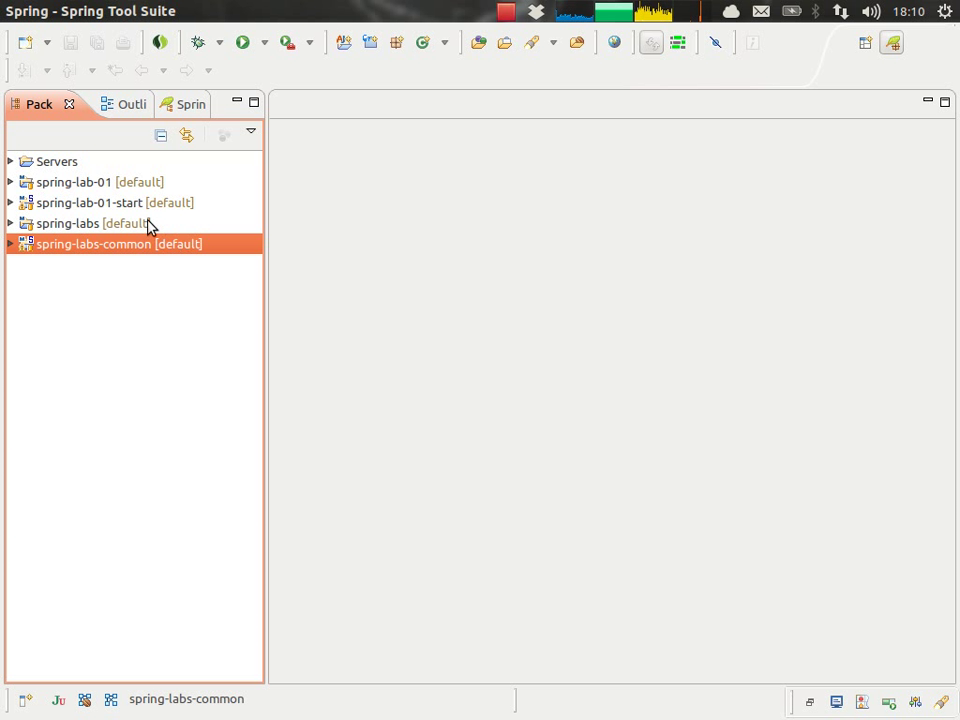
click(178, 228)
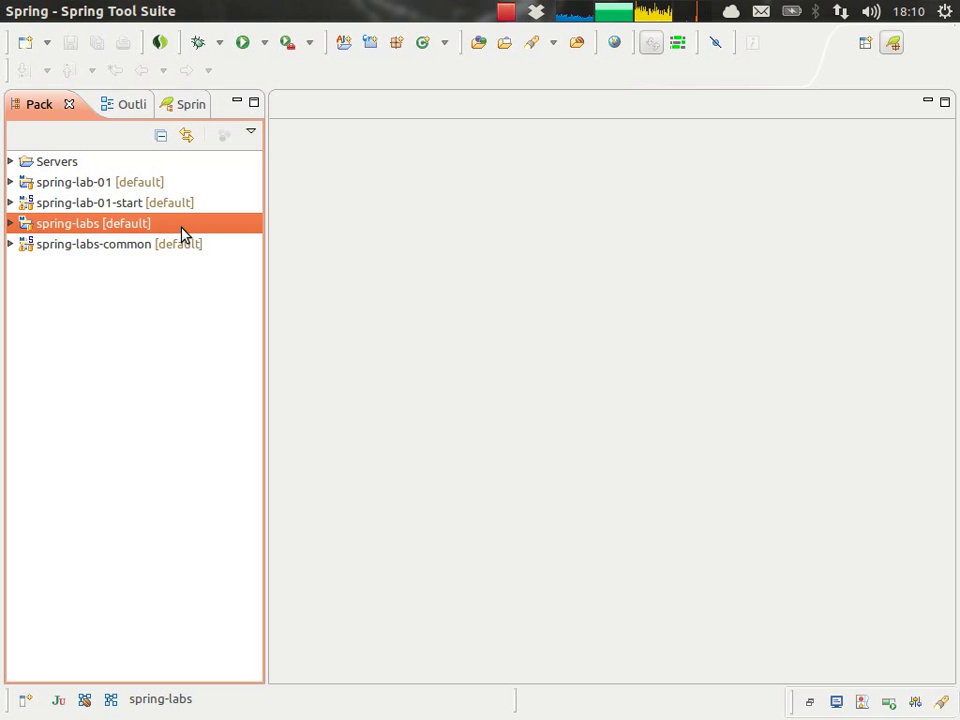
Switch to the Bitbucket lab01 page in Chrome and open its dependency injection link in a new tab
key(ctrl+alt+Left)
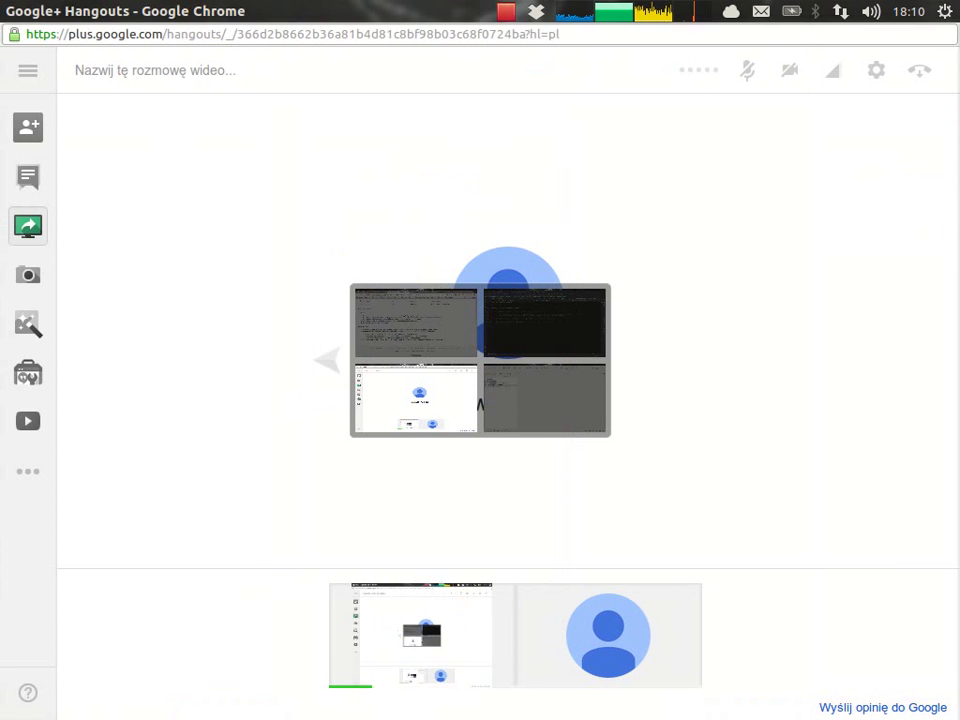
key(ctrl+alt+Up)
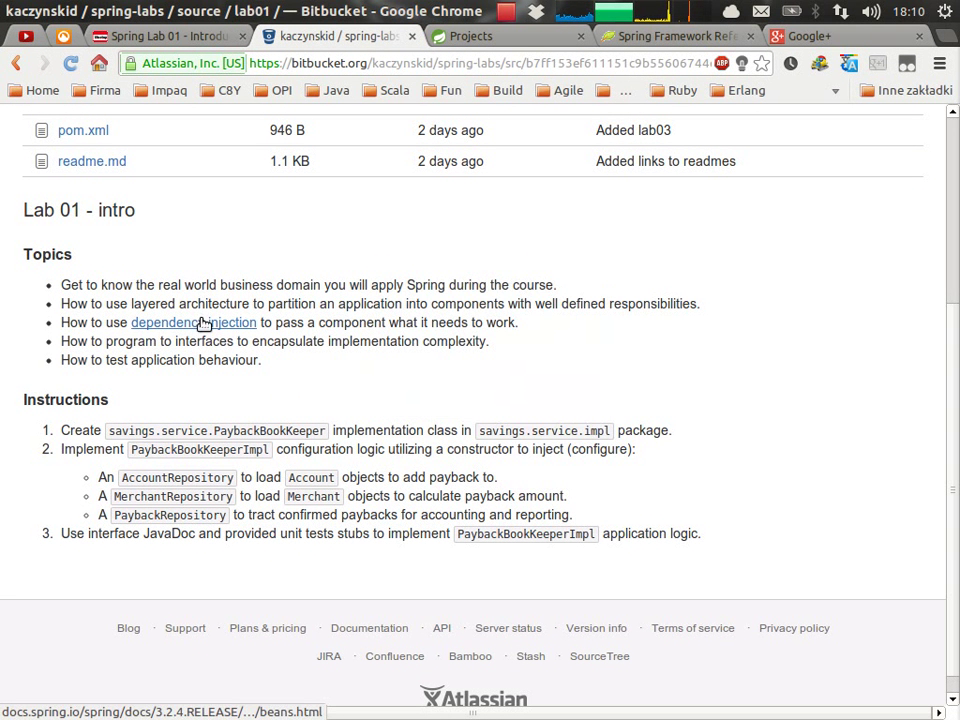
middle_click(204, 322)
click(396, 38)
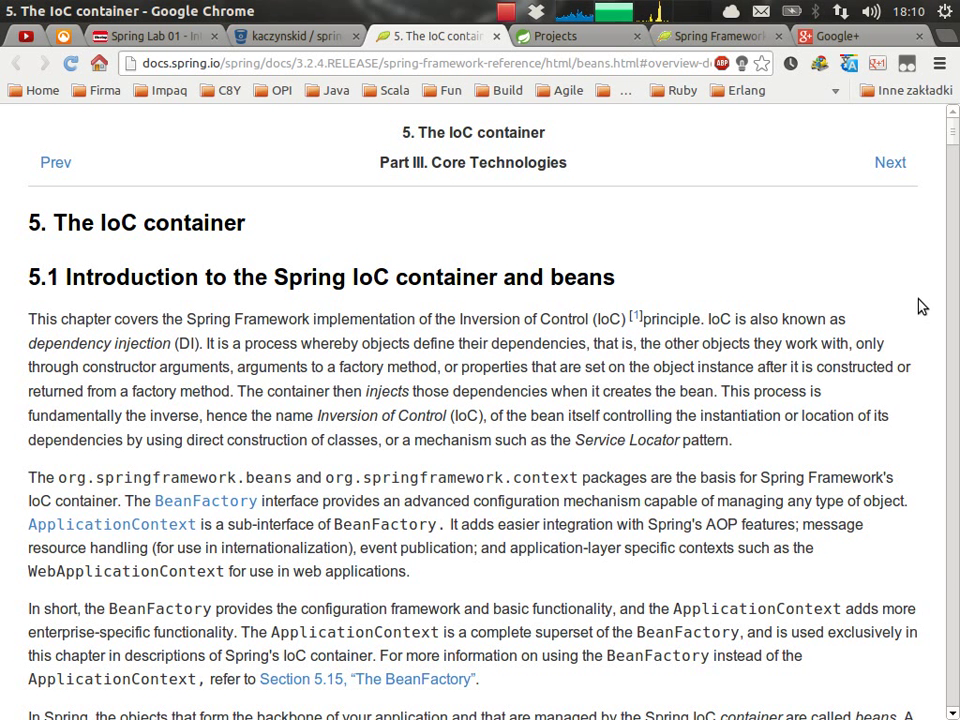
Read the IoC container introduction, follow its footnote 1 and open Section 5.4.1 on dependency injection
scroll(915, 304, down, 2)
scroll(921, 303, down, 2)
scroll(921, 303, up, 3)
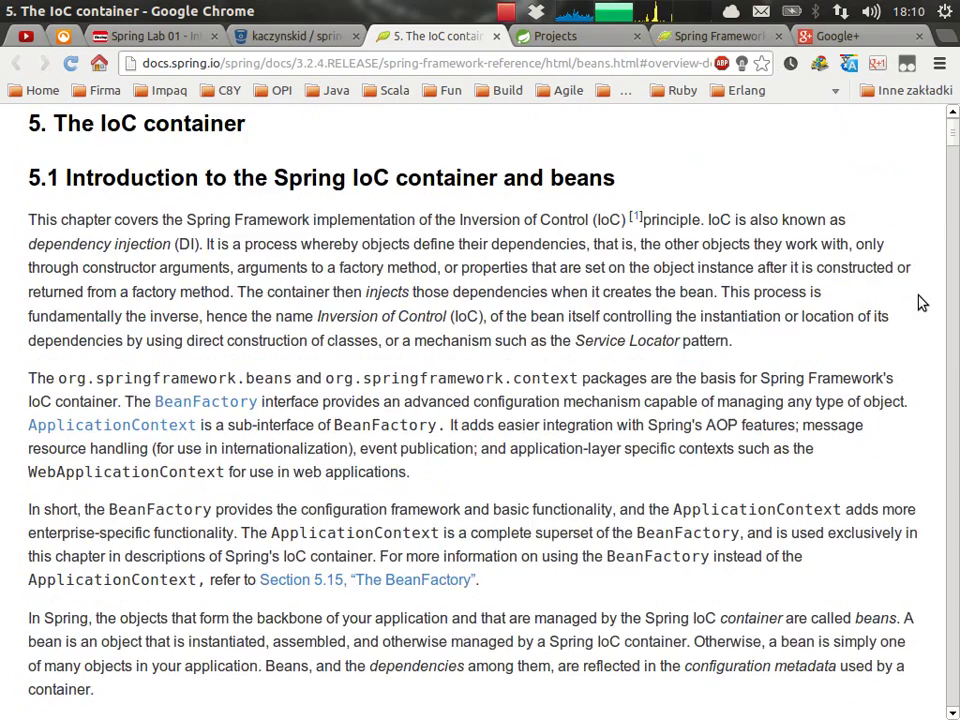
scroll(921, 303, down, 1)
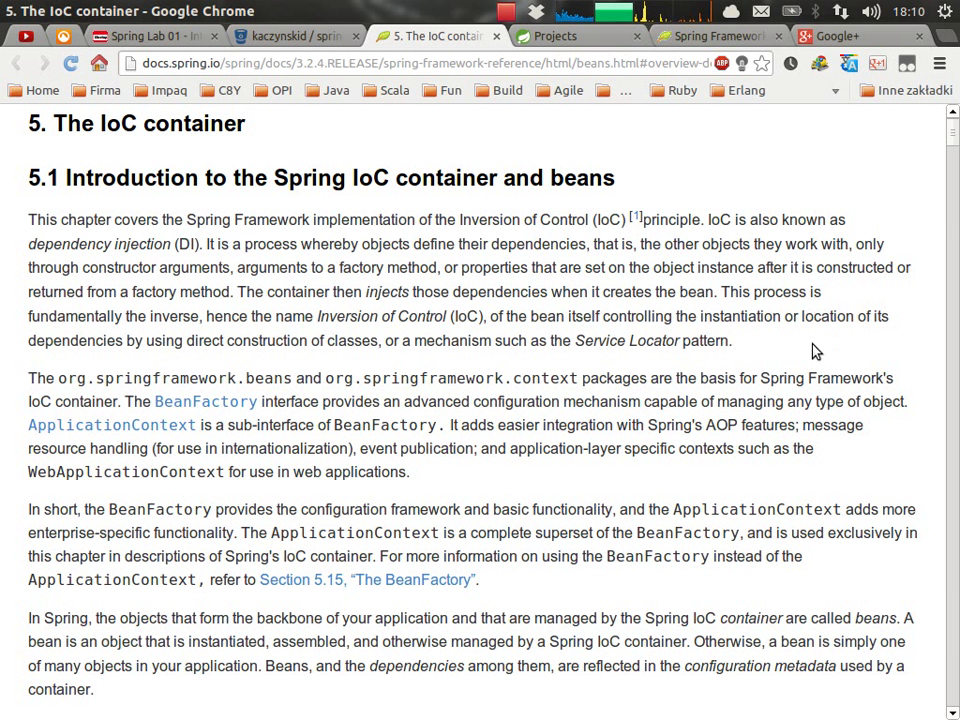
click(636, 217)
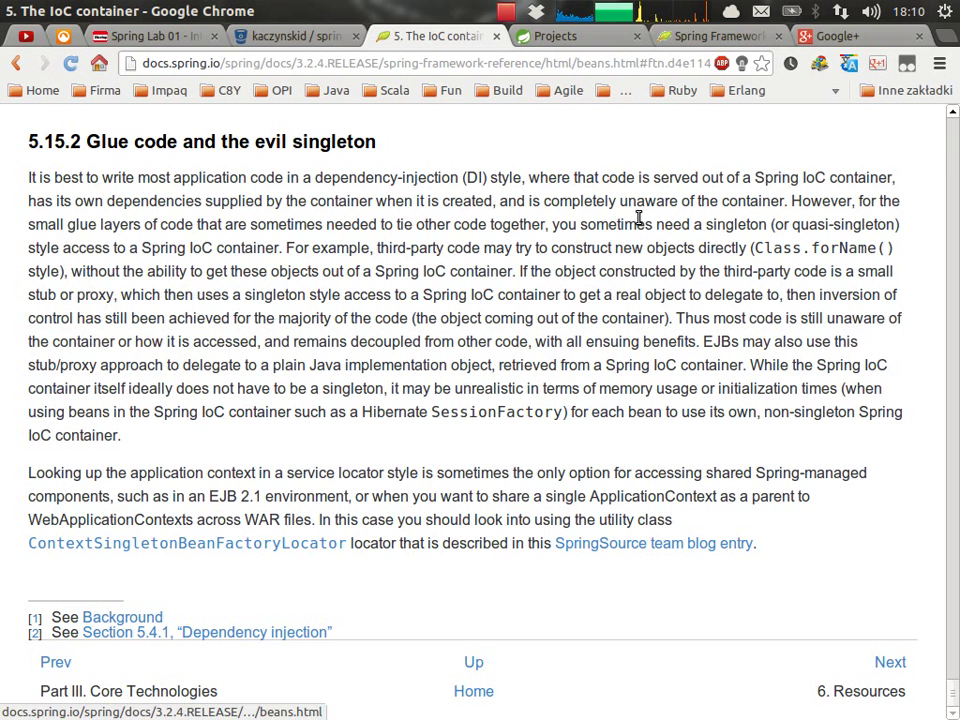
click(292, 633)
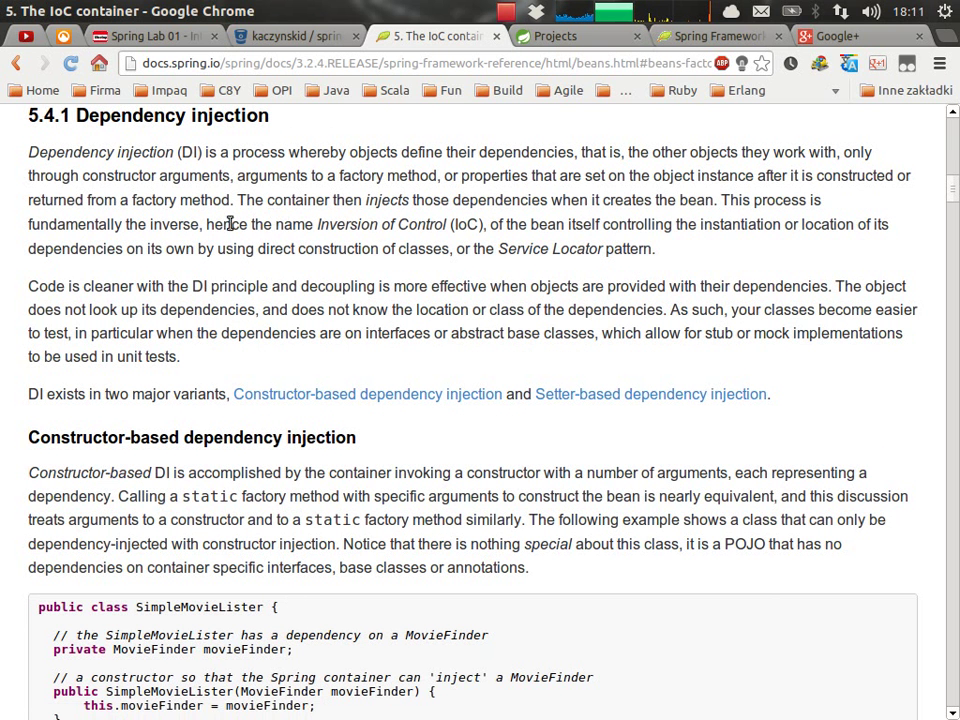
Return to the footnotes and open the Background reference to read section 1.1 on Dependency Injection and Inversion of Control
click(18, 63)
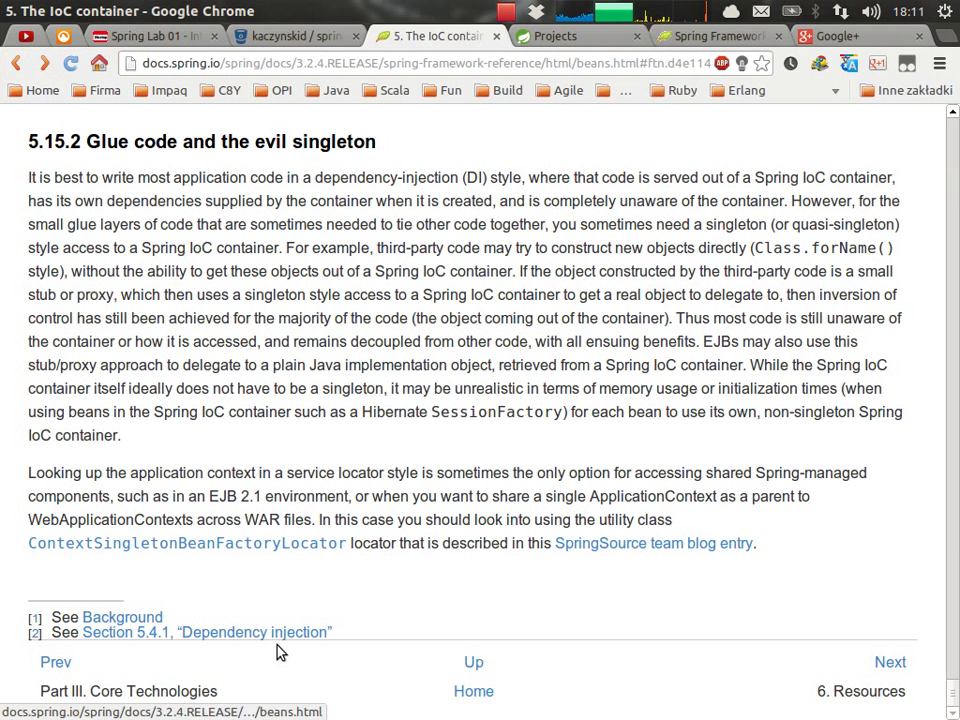
click(107, 617)
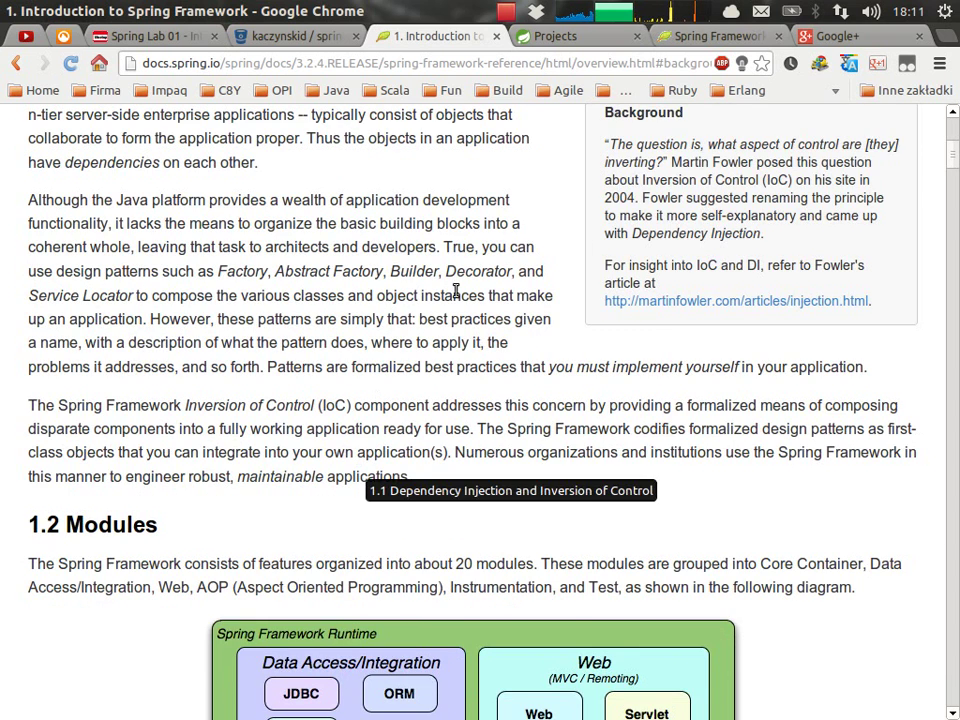
scroll(615, 559, up, 2)
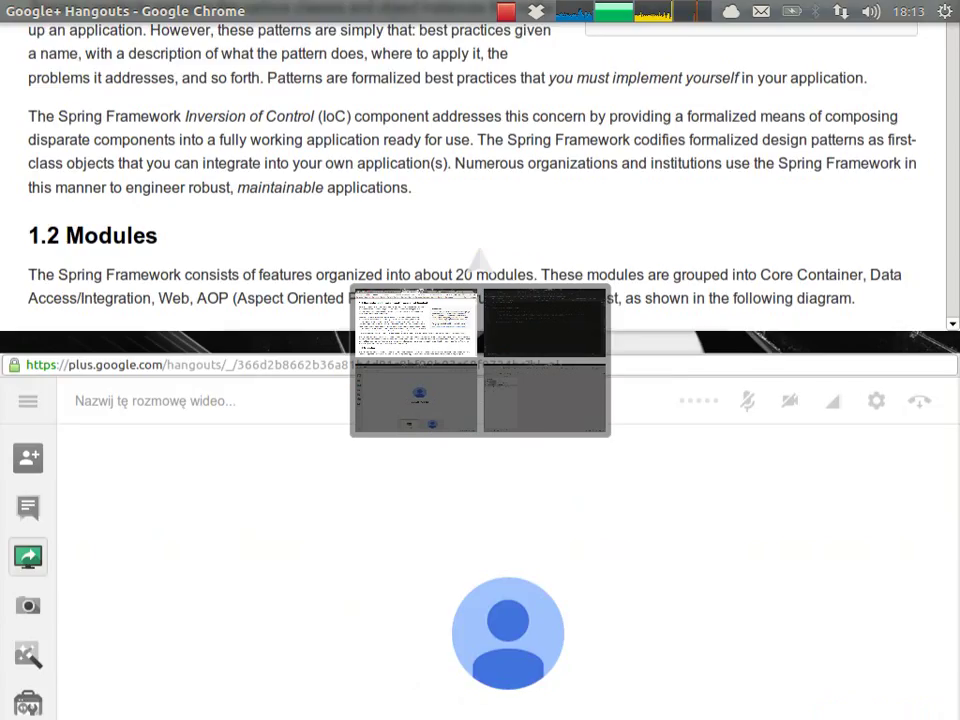
Switch to the file manager's Win8_x86 window
key(alt)
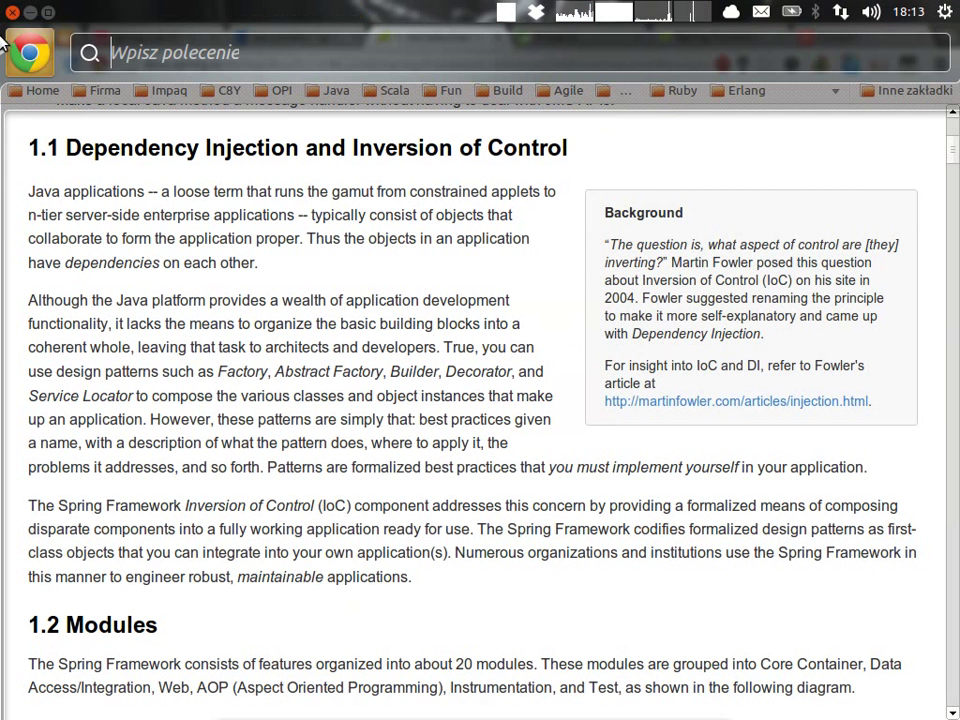
key(Escape)
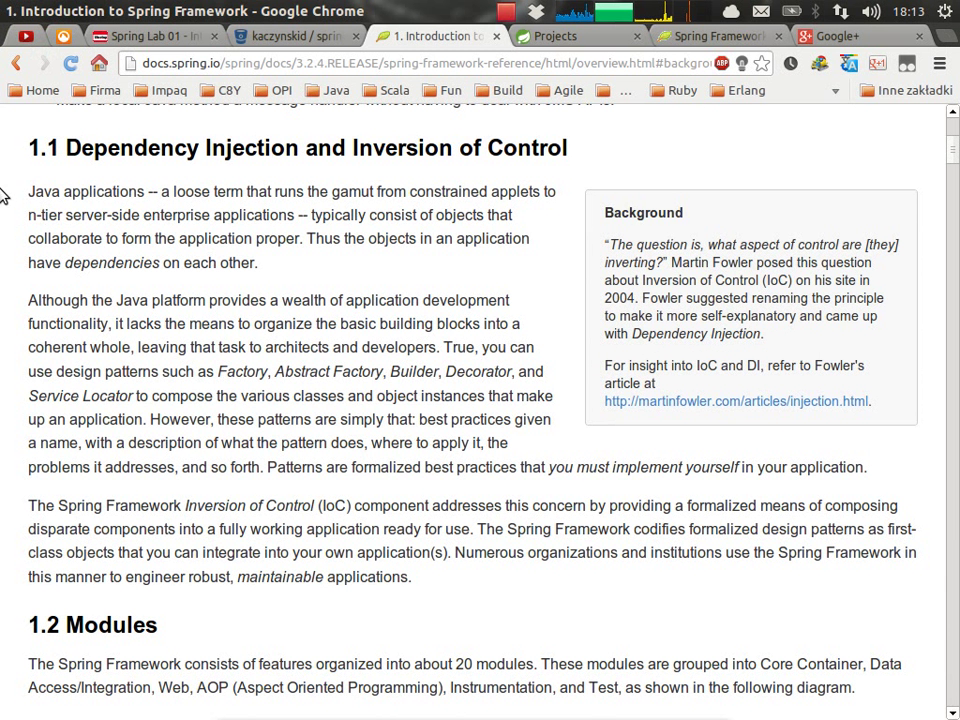
mouse_move(1, 195)
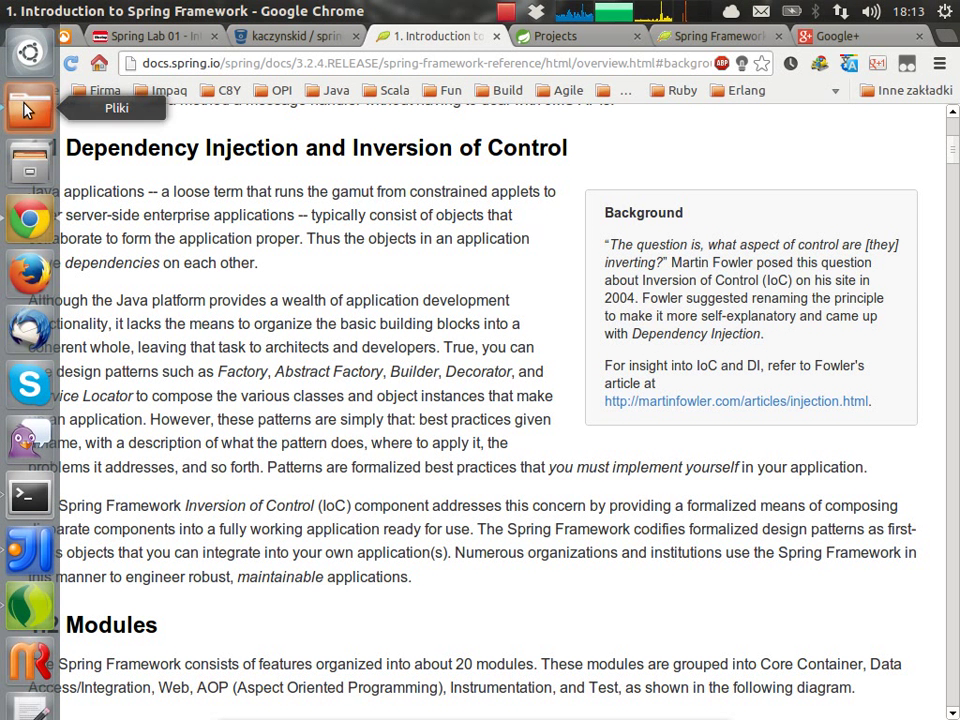
click(25, 103)
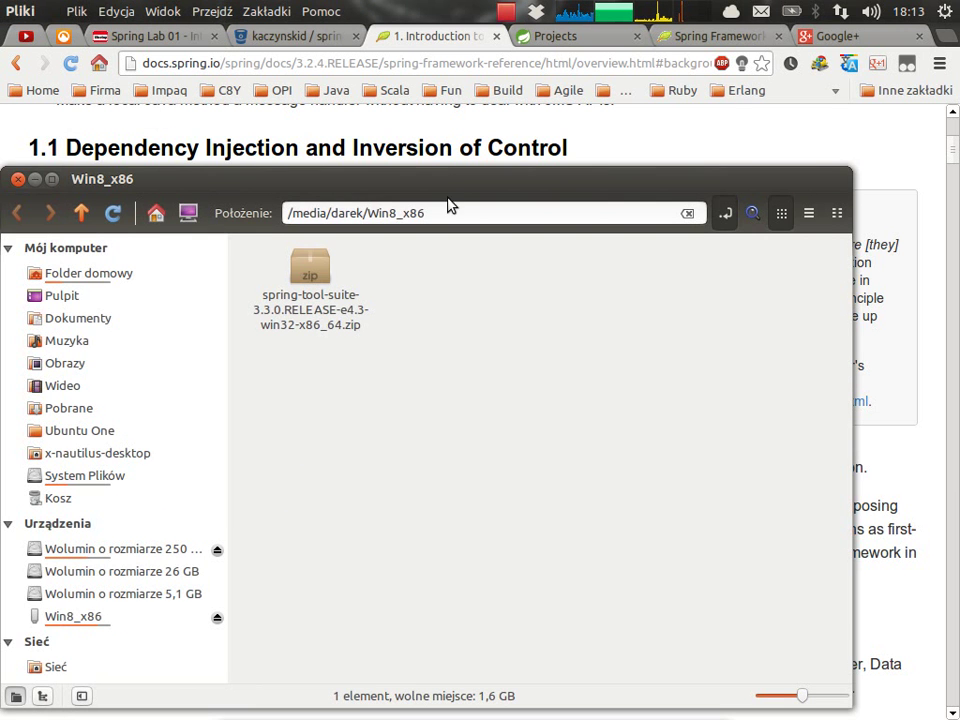
Permanently delete spring-tool-suite-3.3.0.RELEASE-e4.3-win32-x86_64.zip from the Win8_x86 drive
drag(463, 172, 531, 122)
click(394, 220)
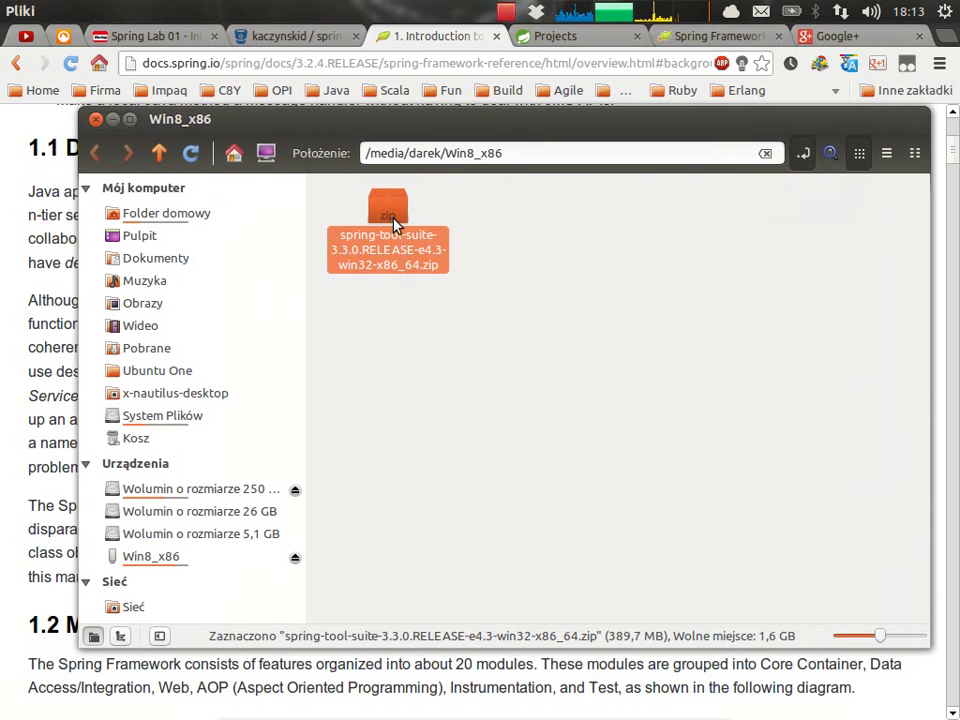
key(shift+Delete)
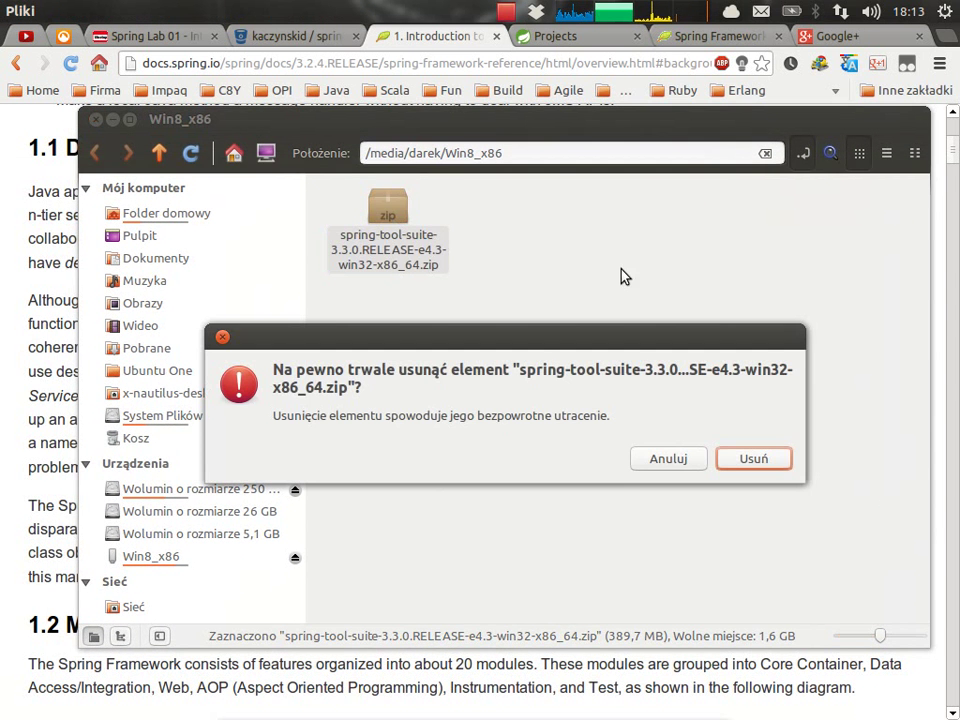
click(735, 458)
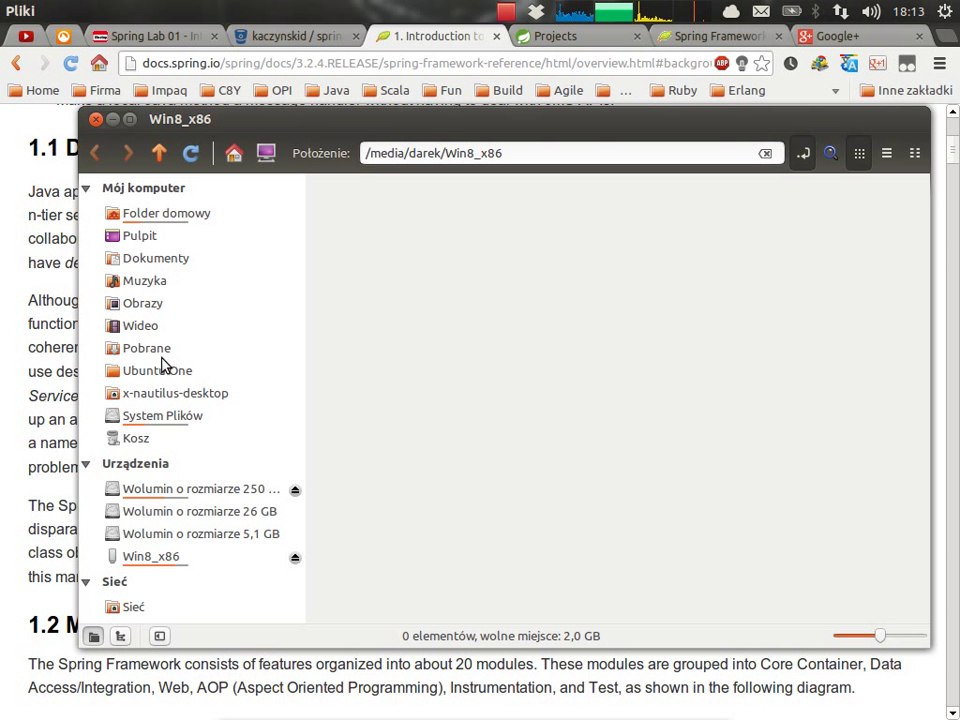
Open the SpringSource folder inside Programy in the home folder
click(160, 213)
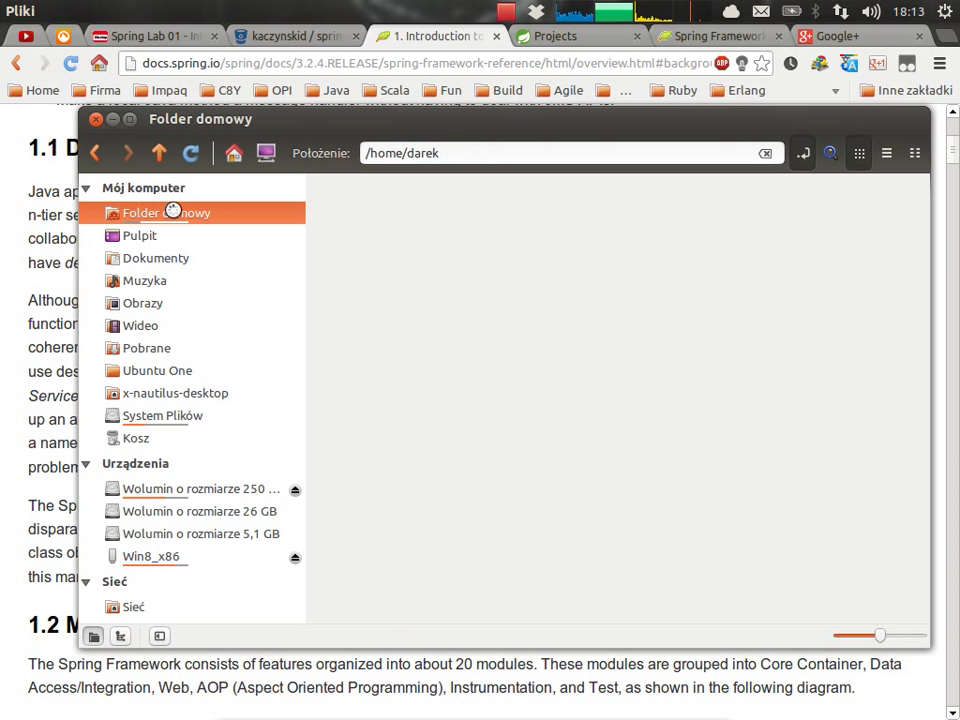
key(Down)
key(Down)
key(Down)
key(Down)
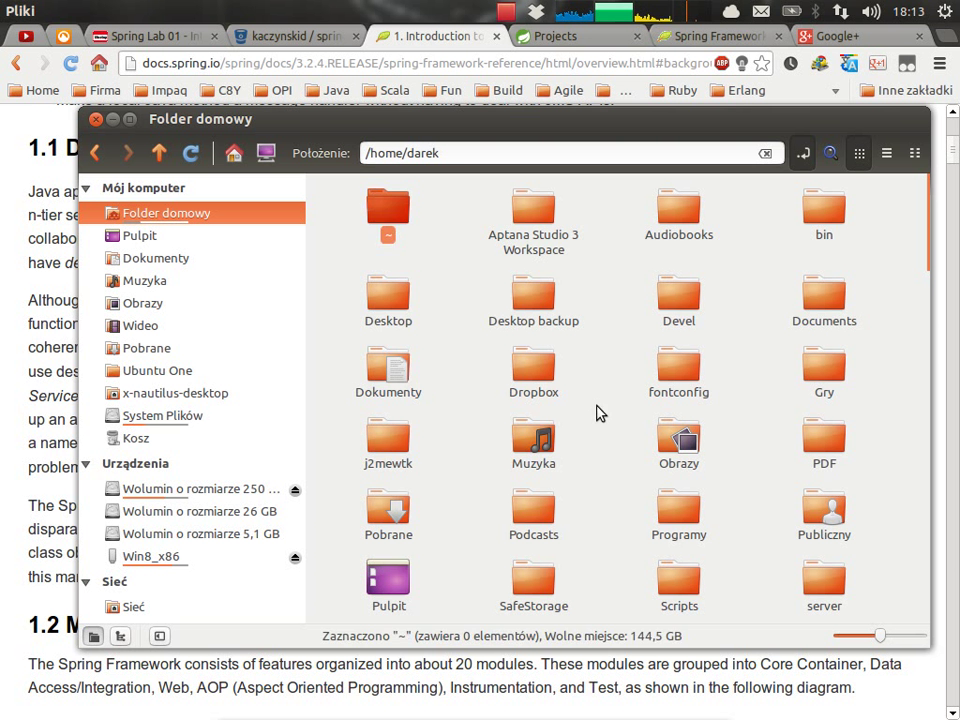
key(Right)
key(Right)
key(Down)
key(Return)
key(Down)
key(Down)
key(Down)
key(Down)
key(Down)
key(Down)
key(Down)
key(Right)
key(Right)
key(Right)
key(Down)
key(Left)
key(Left)
key(Left)
key(Return)
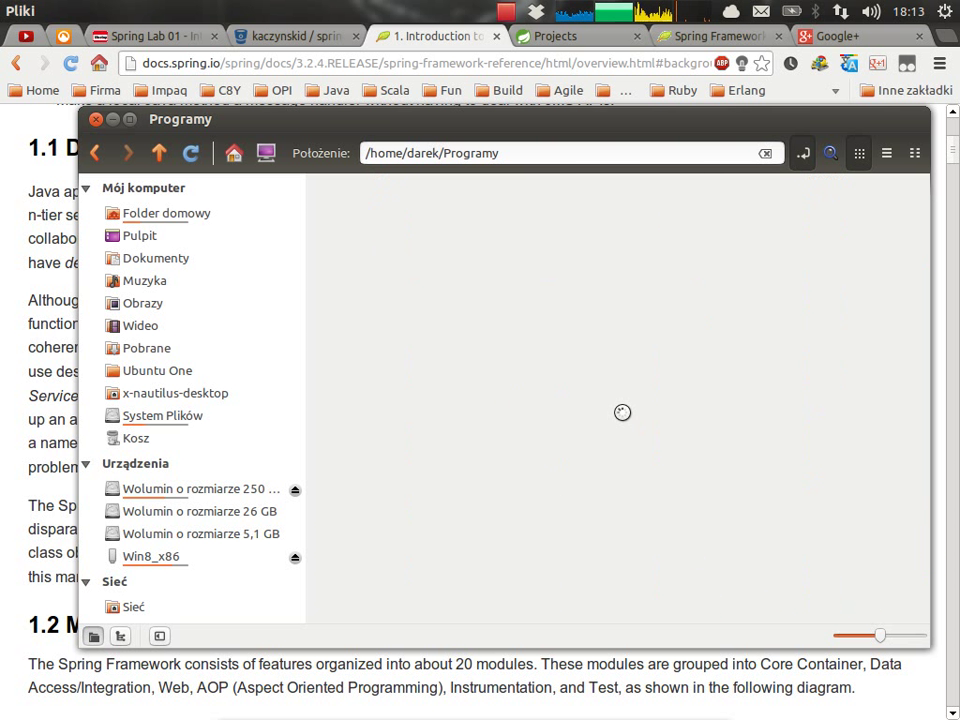
key(Right)
key(Right)
key(Down)
key(Left)
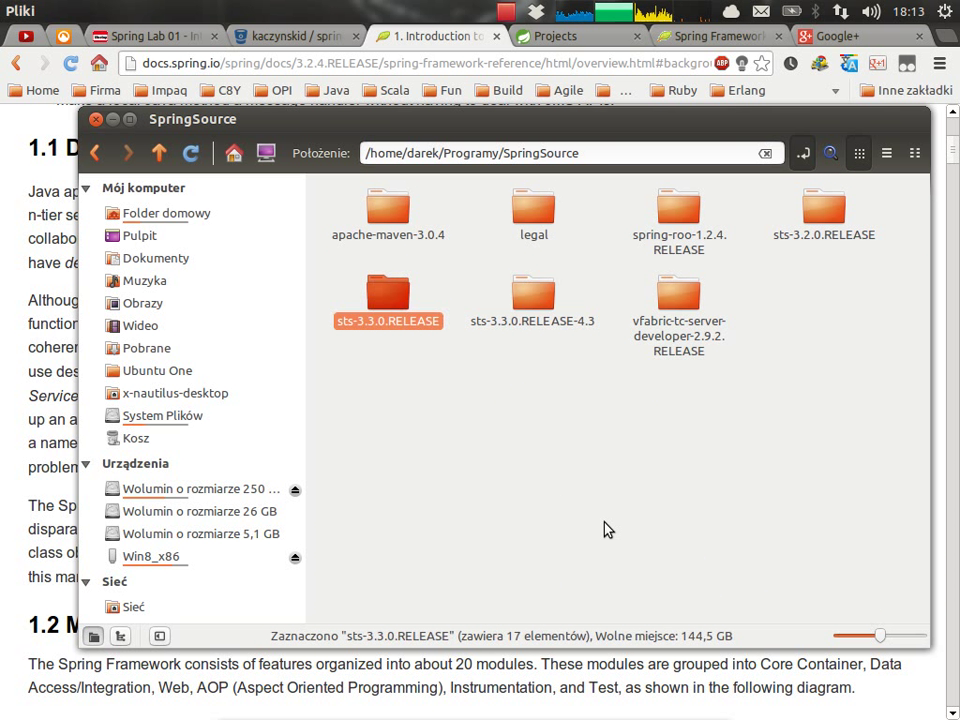
Compress the sts-3.2.0.RELEASE folder into sts-3.2.0.RELEASE.zip in the SpringSource folder
key(Up)
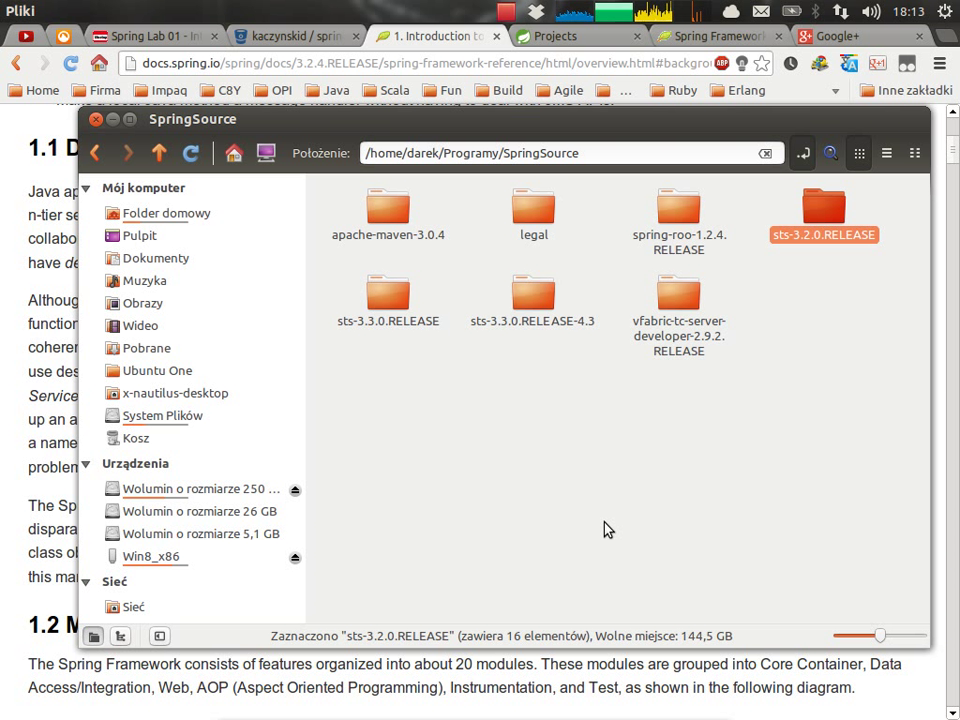
right_click(820, 207)
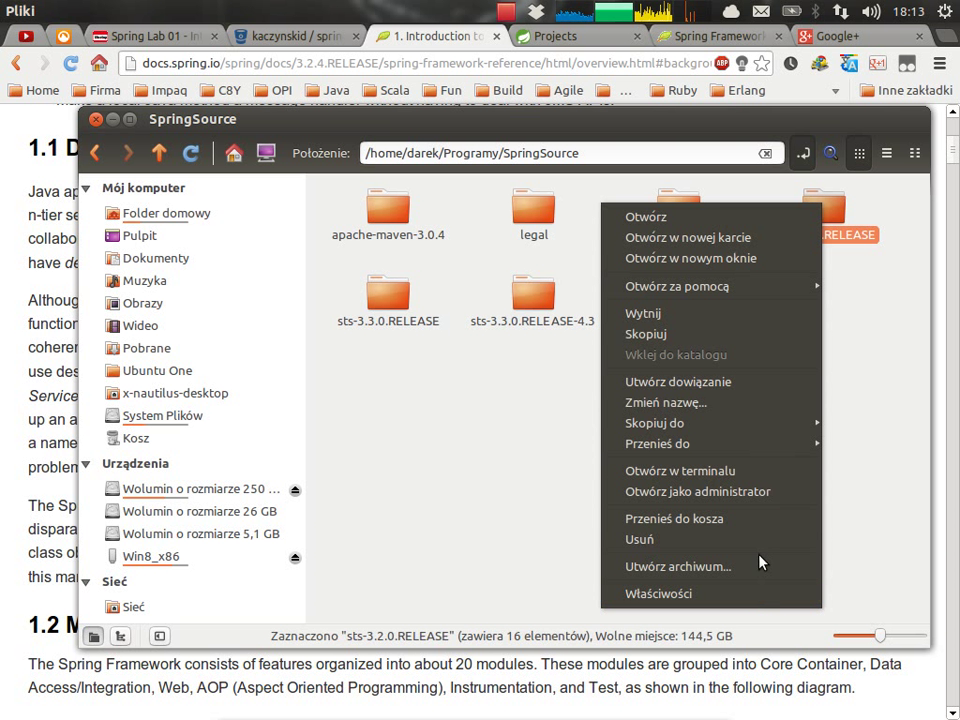
mouse_move(790, 448)
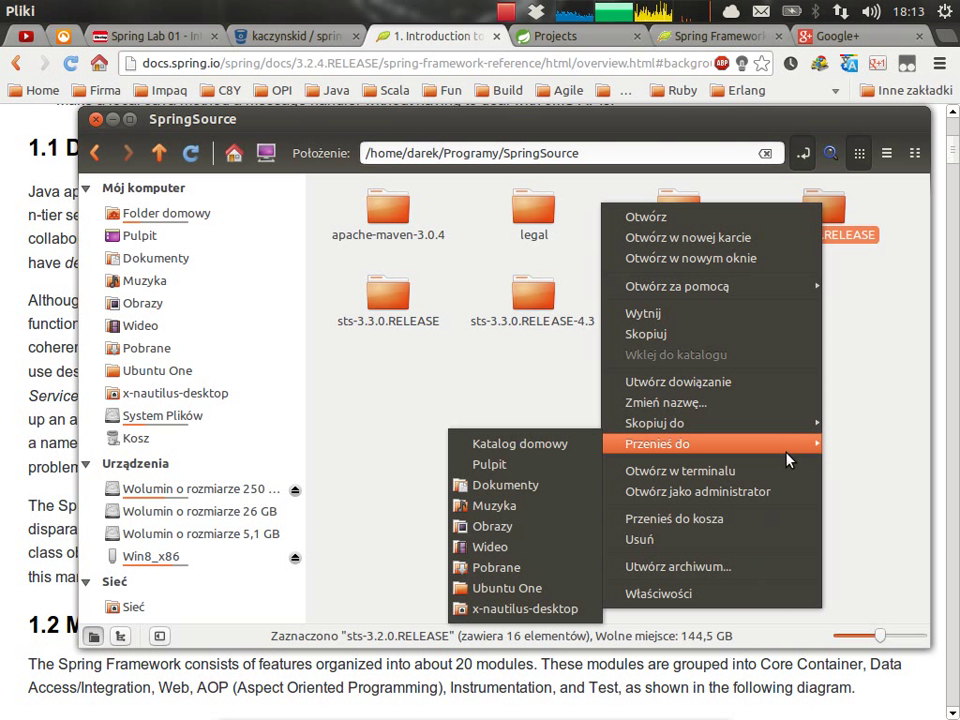
click(782, 568)
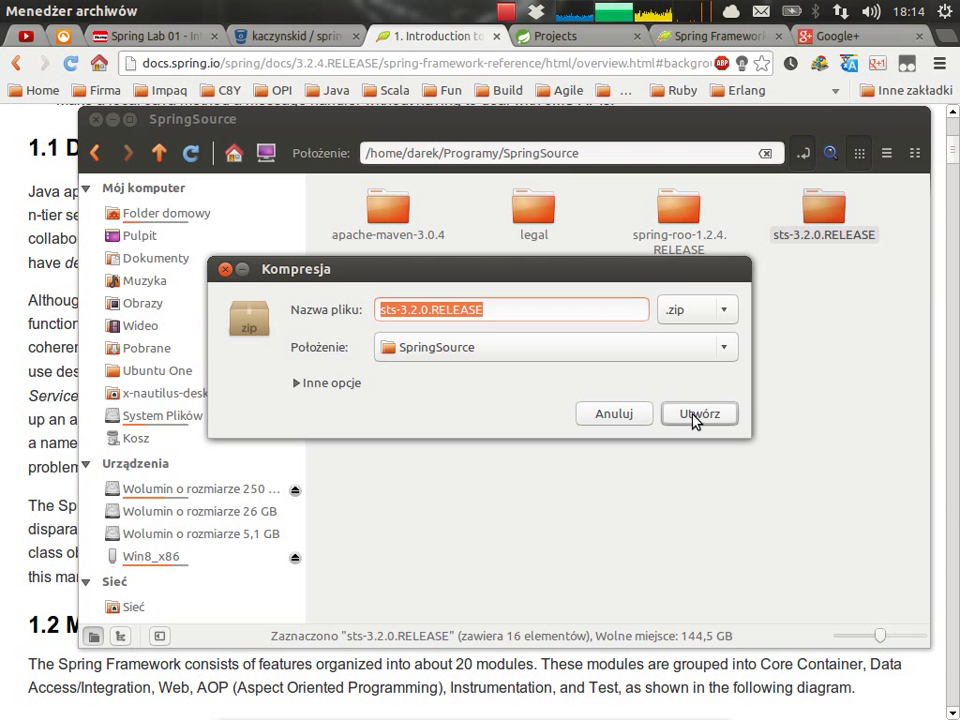
click(695, 418)
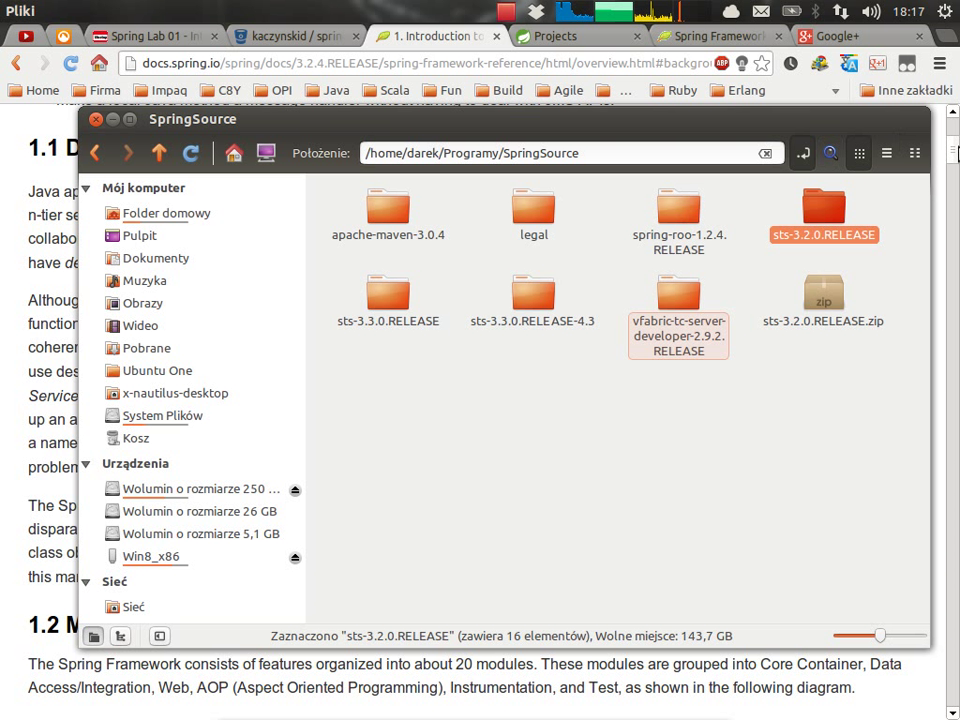
Copy sts-3.2.0.RELEASE.zip from SpringSource to the Win8_x86 drive and eject the drive
click(826, 300)
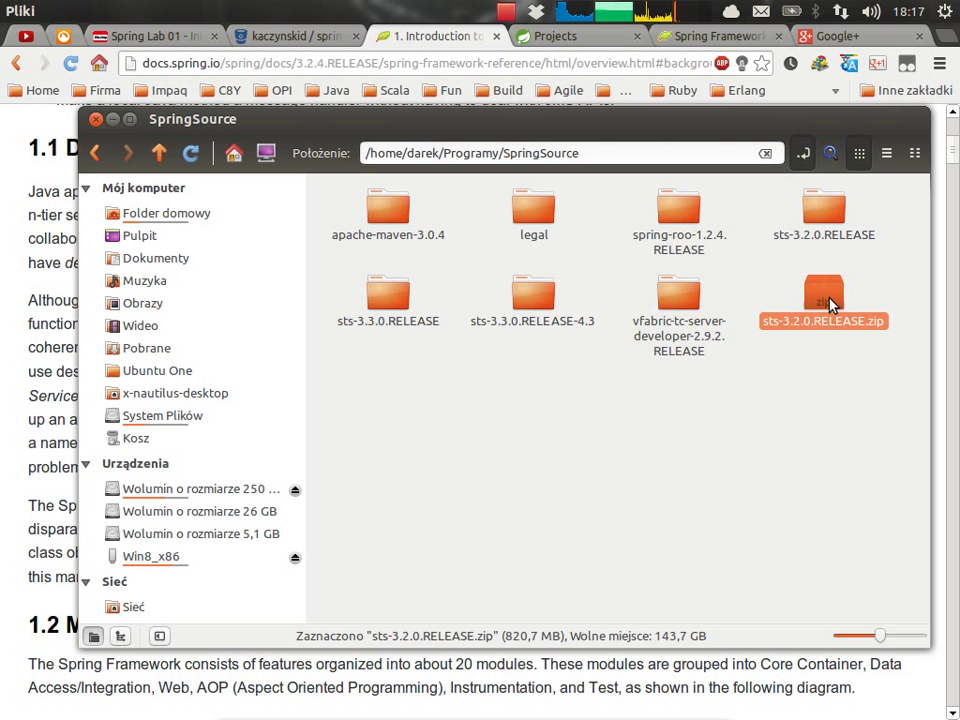
key(ctrl+c)
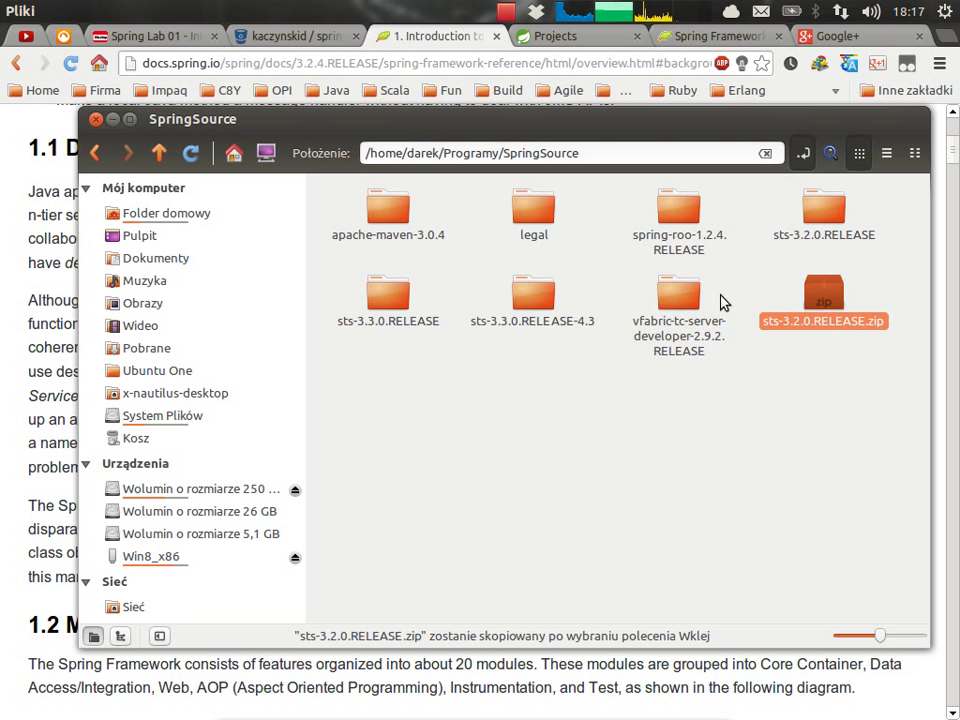
click(224, 567)
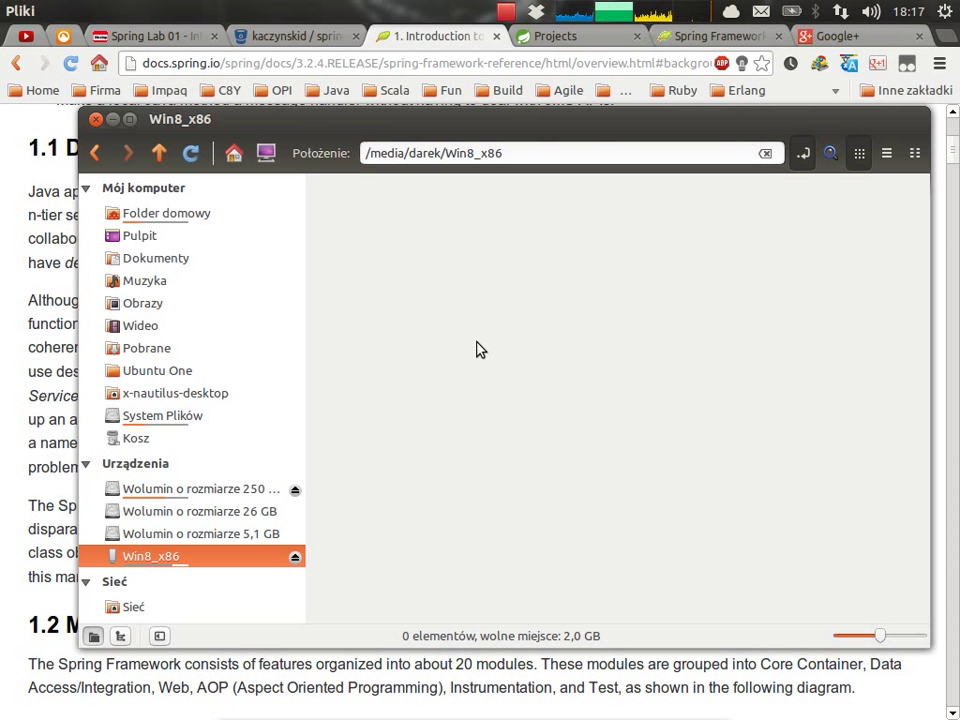
key(ctrl+v)
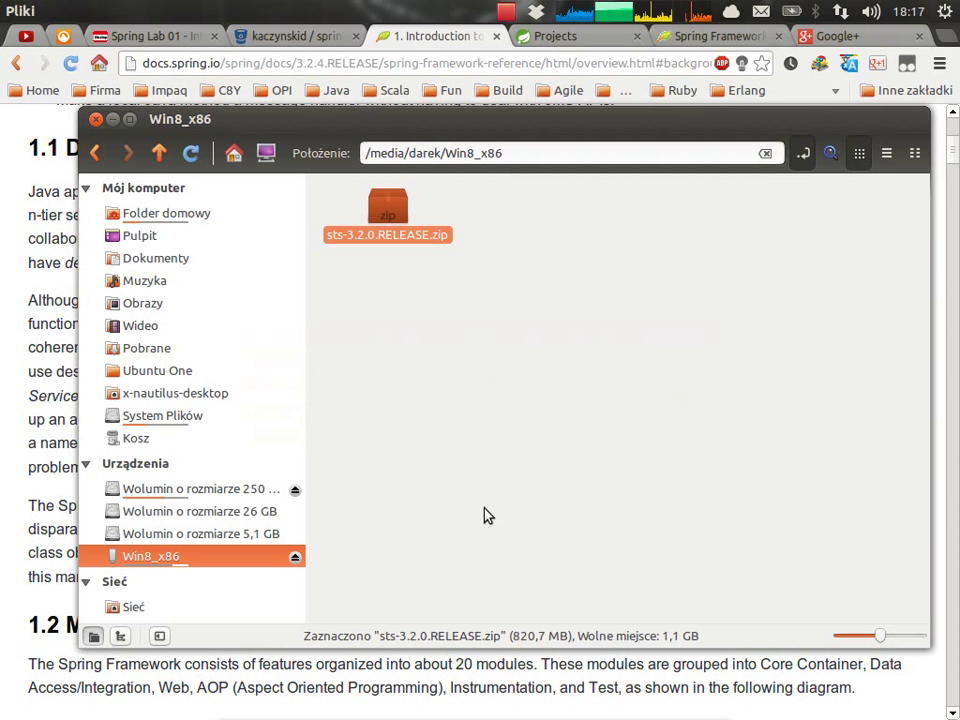
click(466, 404)
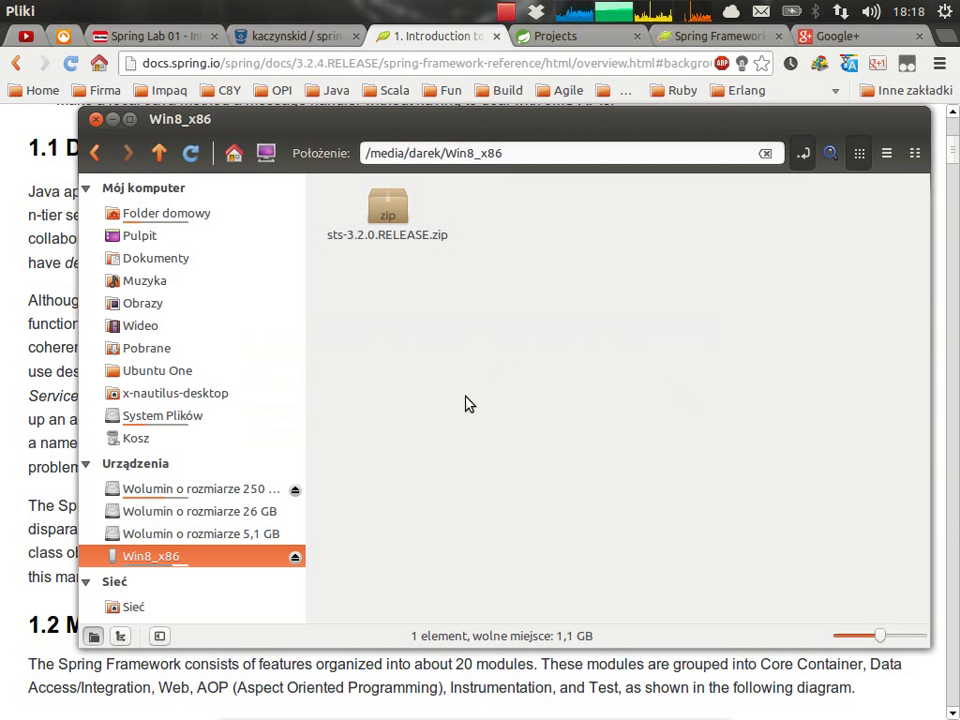
click(295, 560)
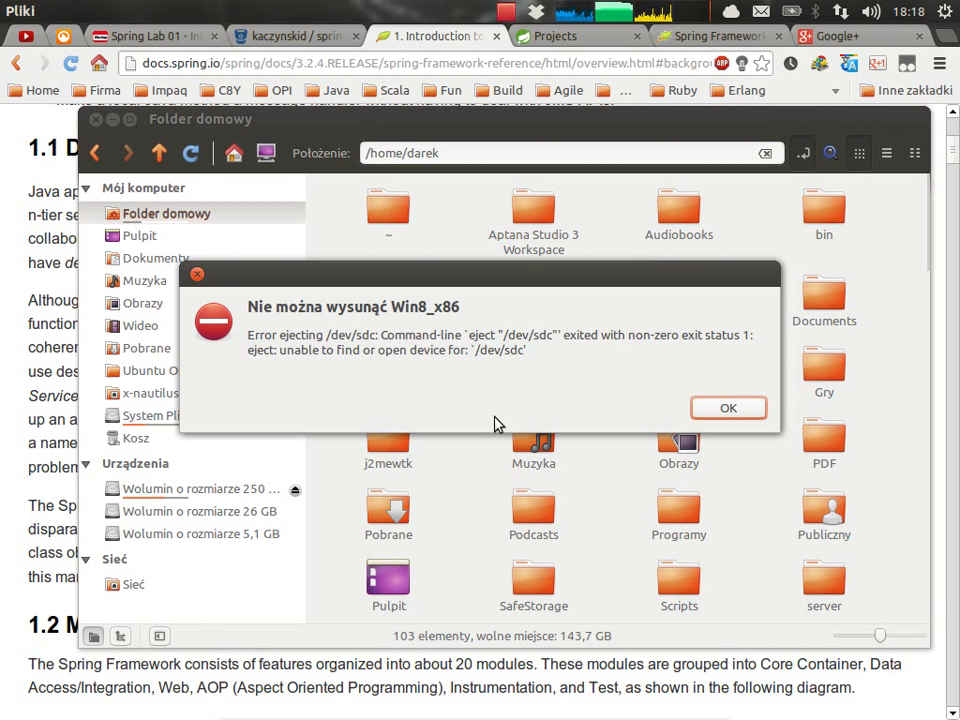
click(707, 410)
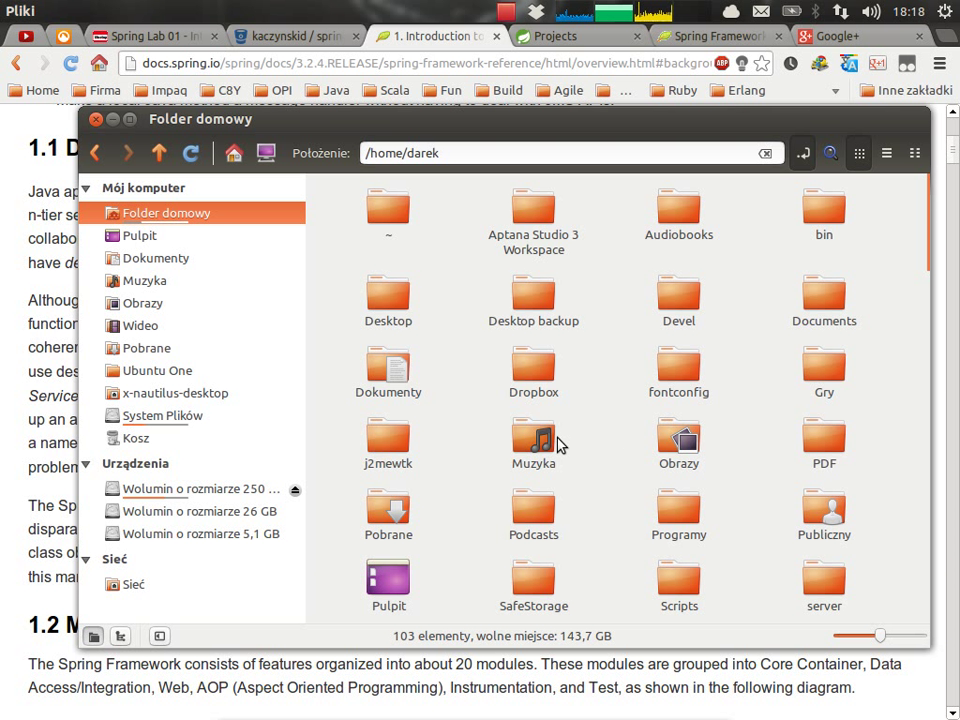
Check the contents of the "~" folder in the home folder and permanently delete that folder
double_click(388, 212)
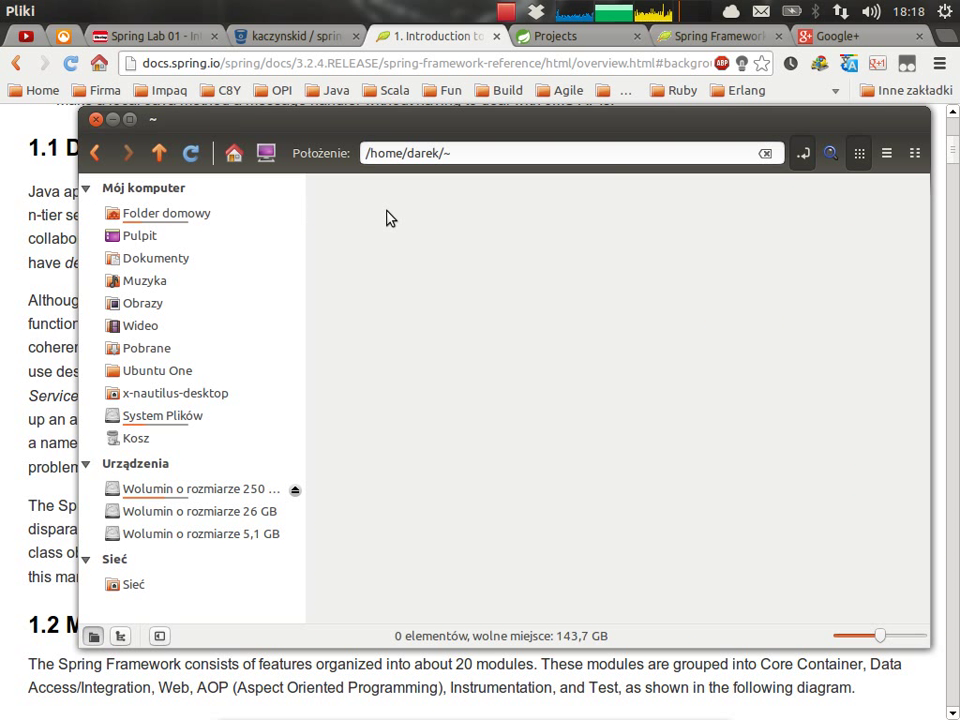
click(94, 156)
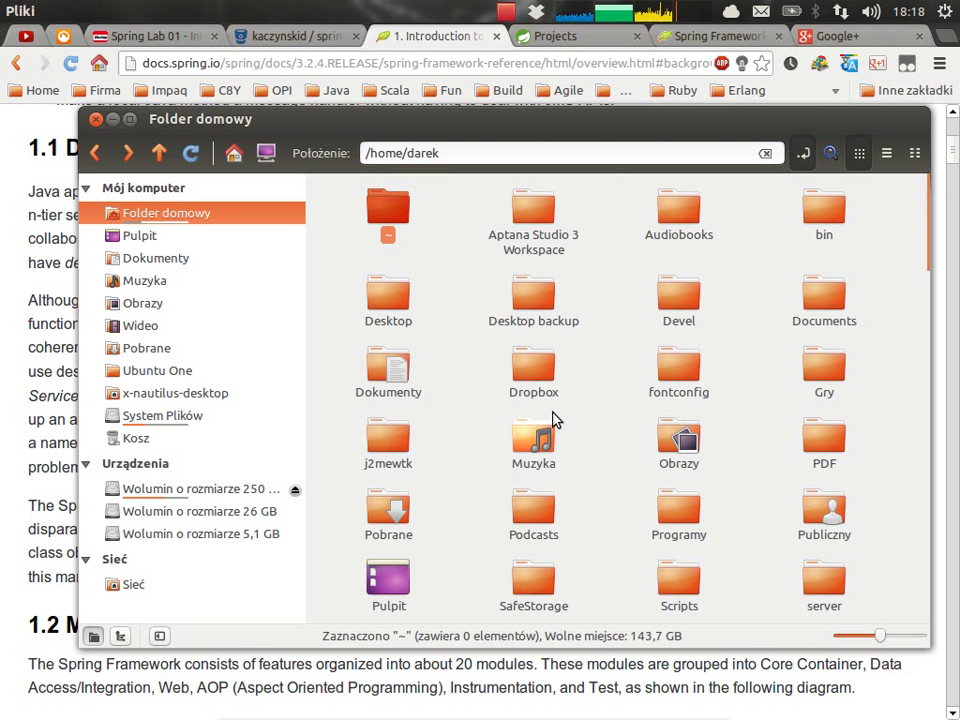
key(shift+Delete)
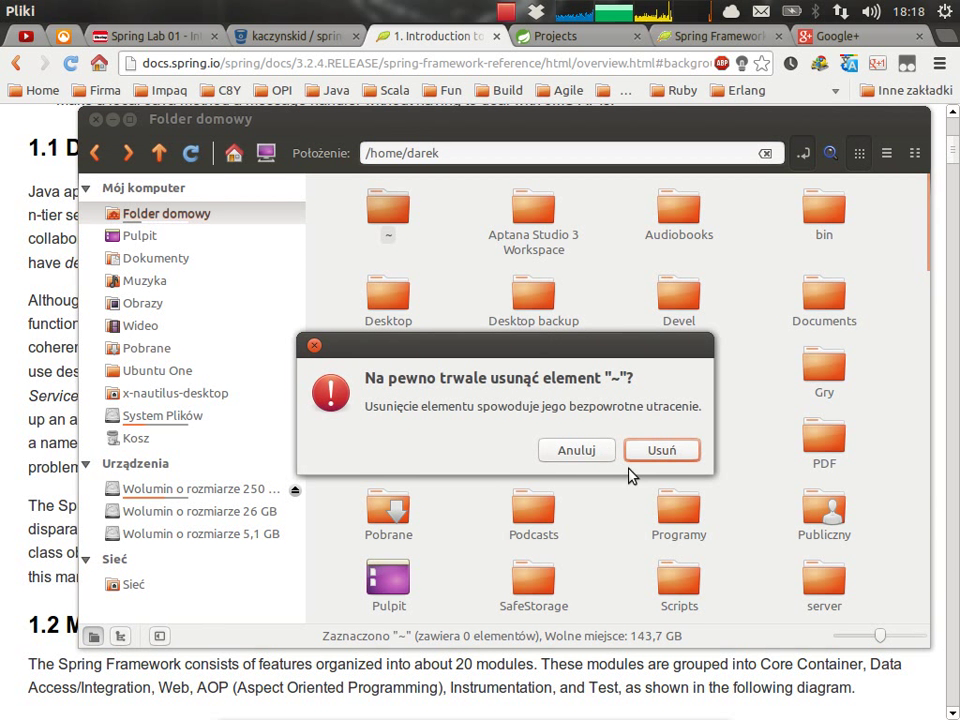
click(645, 448)
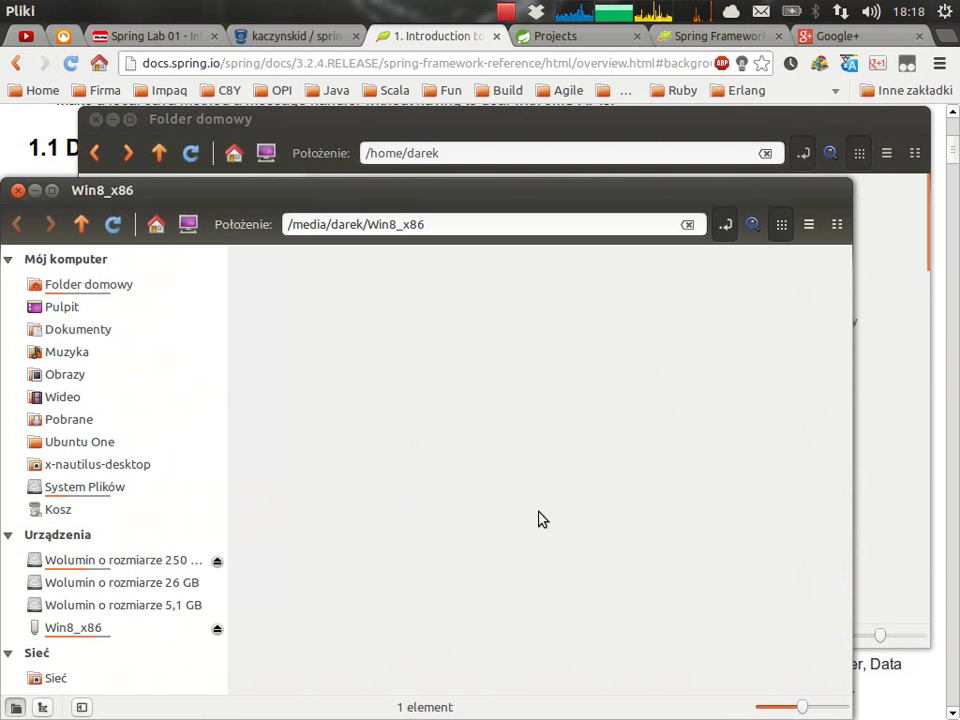
Permanently delete the only item on the newly mounted Win8_x86 drive
click(298, 278)
key(shift+Delete)
key(Return)
Return to the SpringSource folder and copy sts-3.2.0.RELEASE.zip onto the emptied Win8_x86 drive
key(alt+Tab)
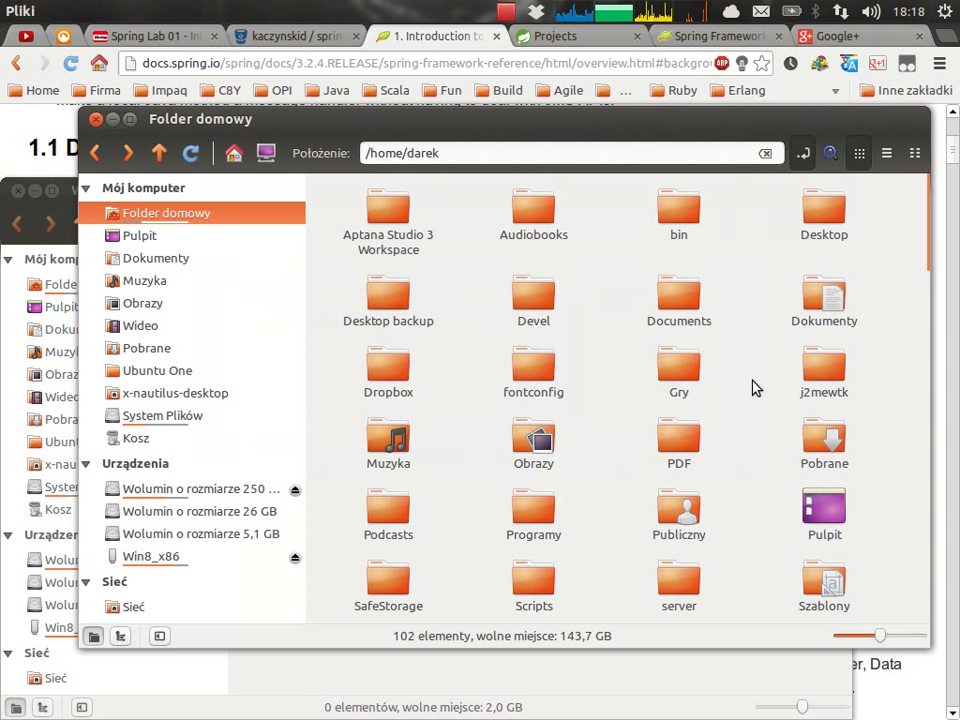
click(95, 154)
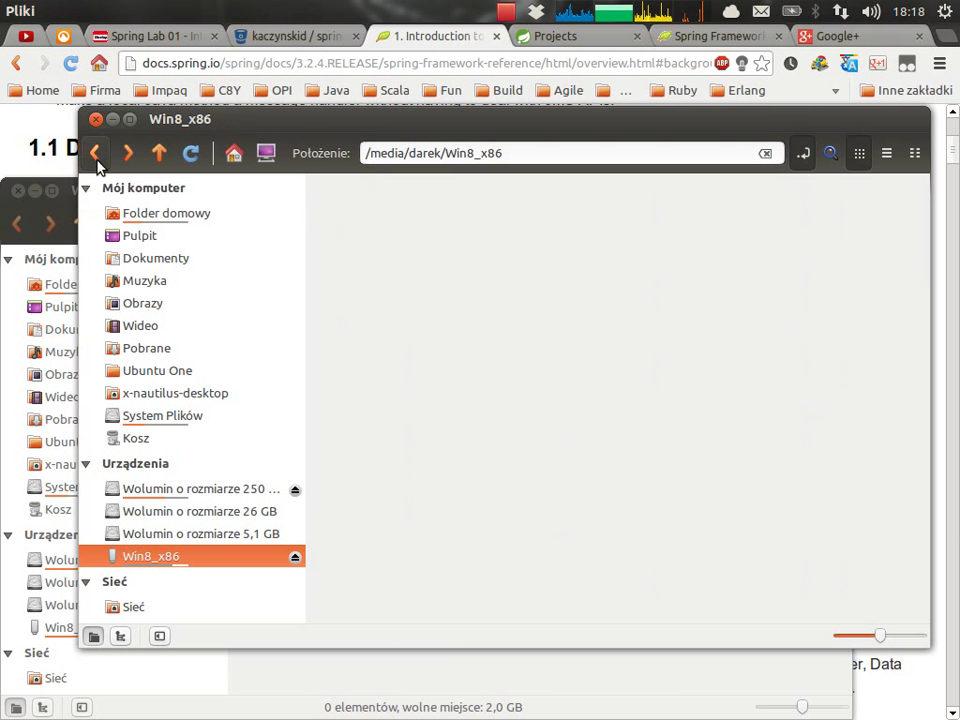
click(95, 154)
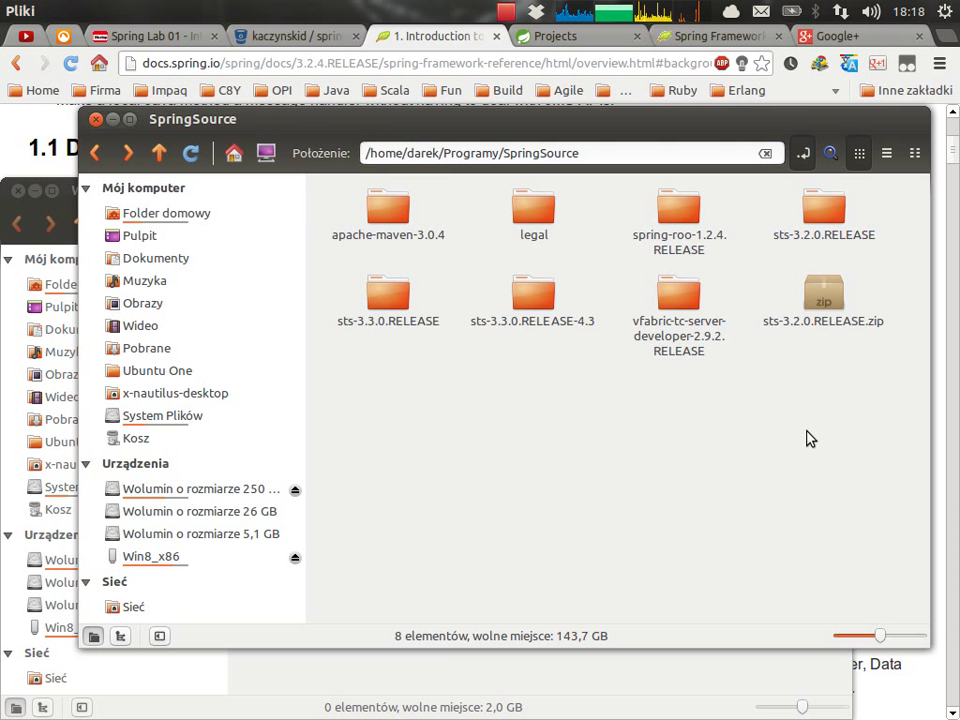
click(812, 291)
key(ctrl+c)
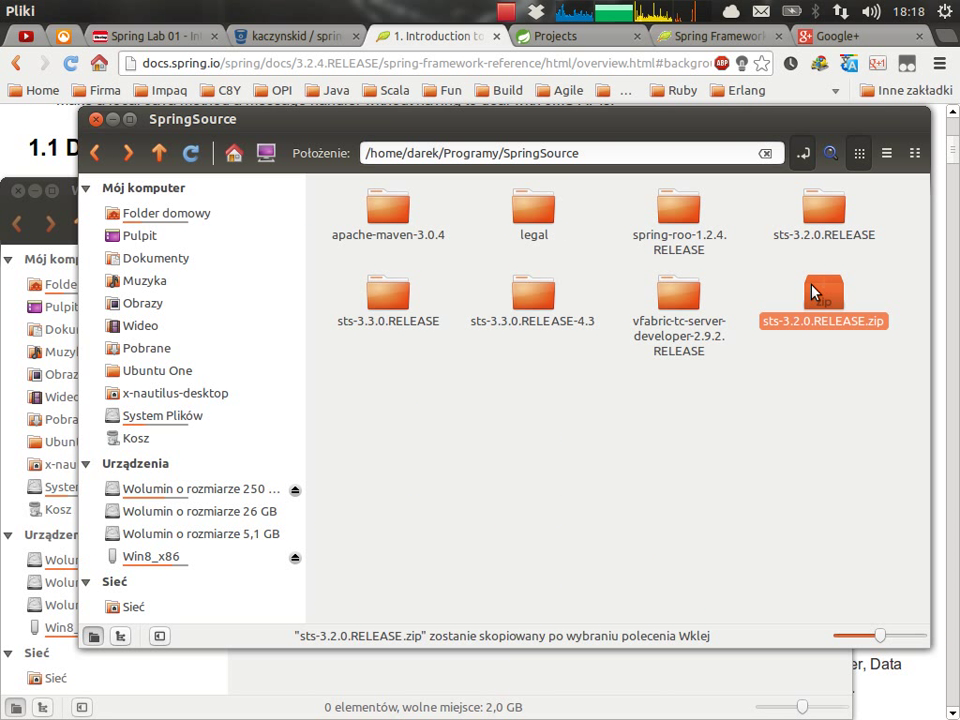
click(688, 686)
key(ctrl+v)
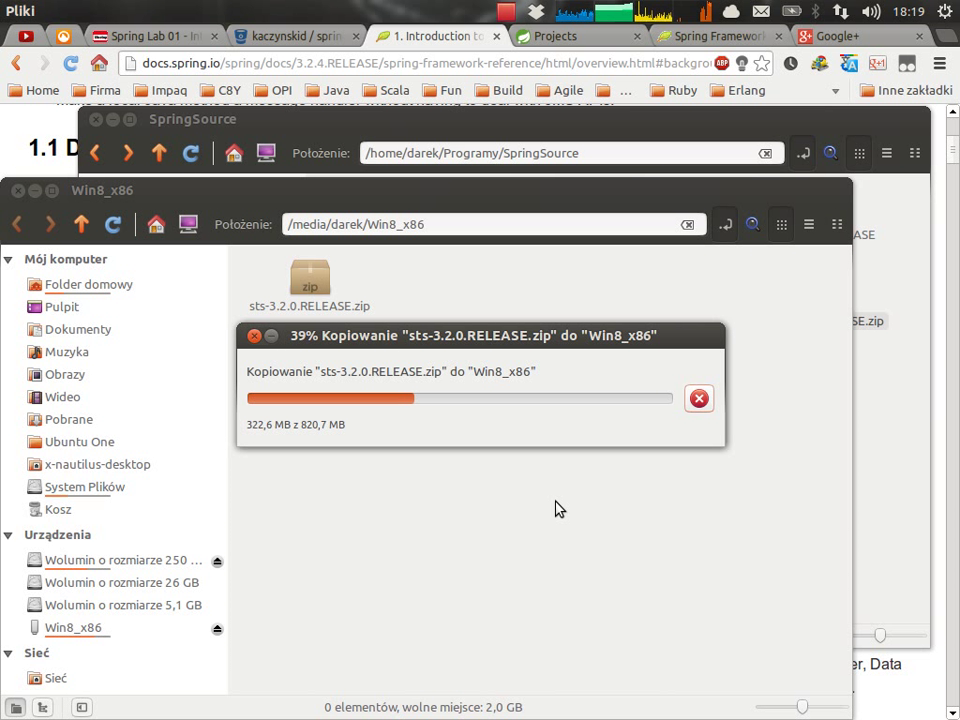
Compare the size of sts-3.2.0.RELEASE.zip on Win8_x86 with the original in SpringSource and eject the drive
click(913, 463)
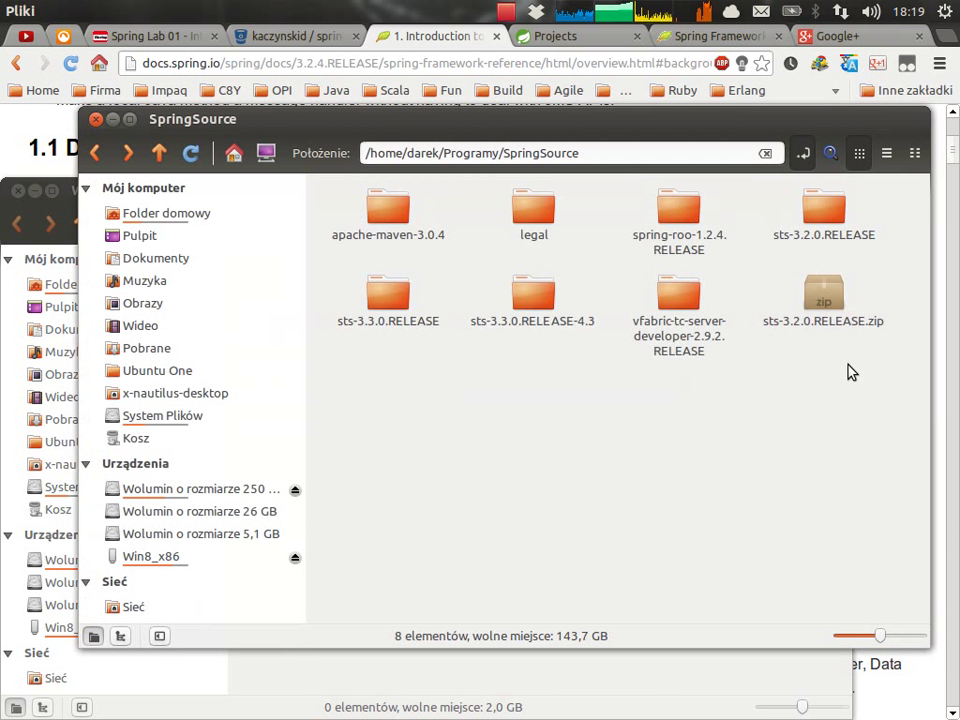
click(822, 320)
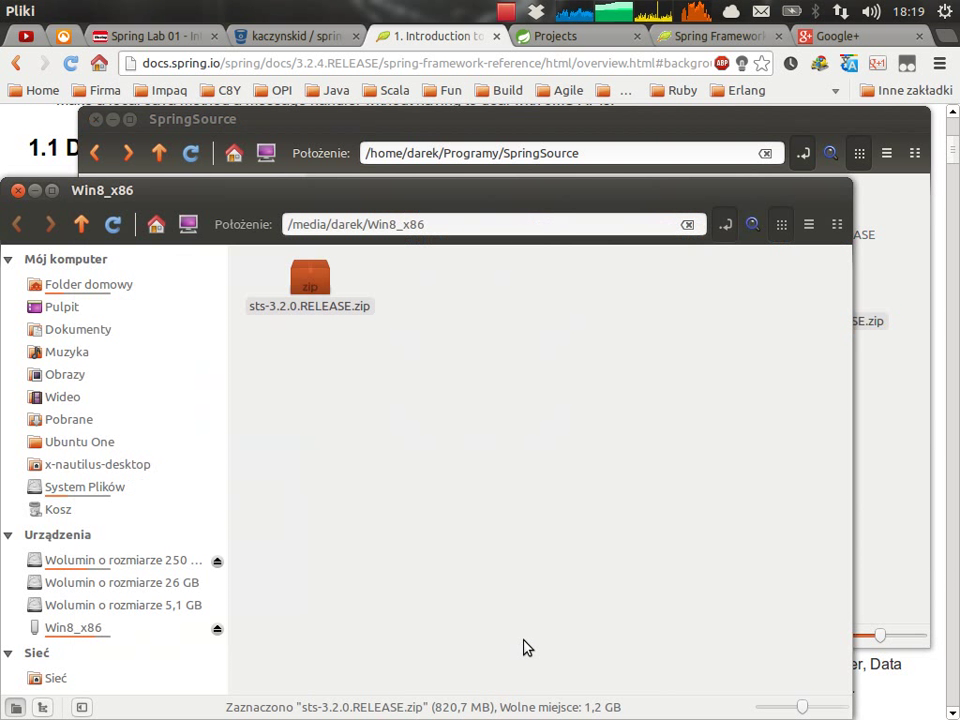
key(alt+Tab)
drag(366, 305, 746, 489)
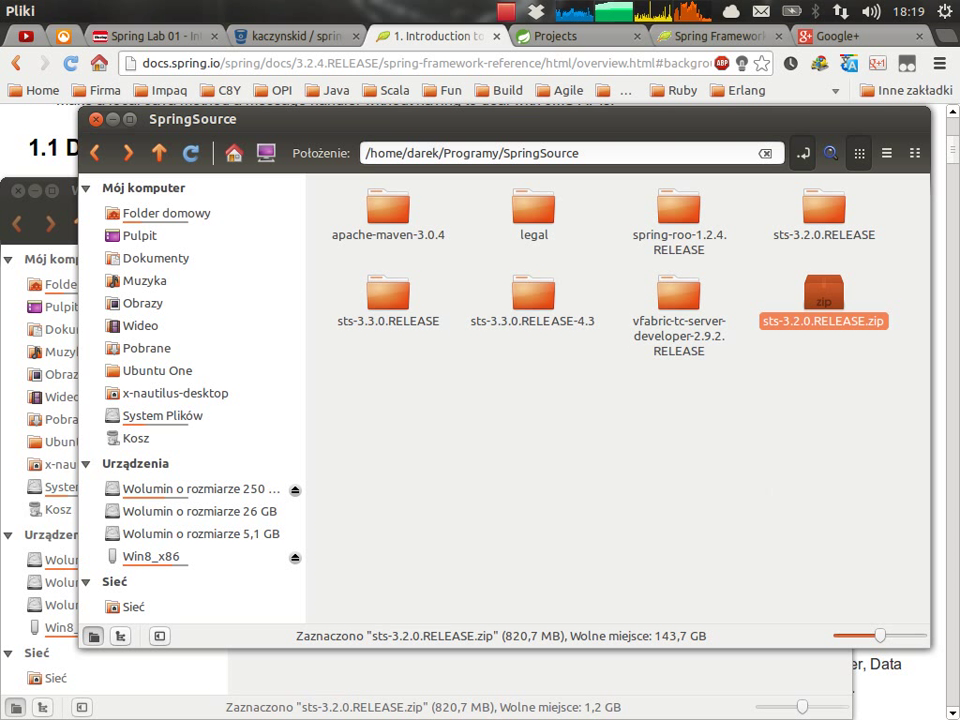
key(alt+Tab)
click(418, 438)
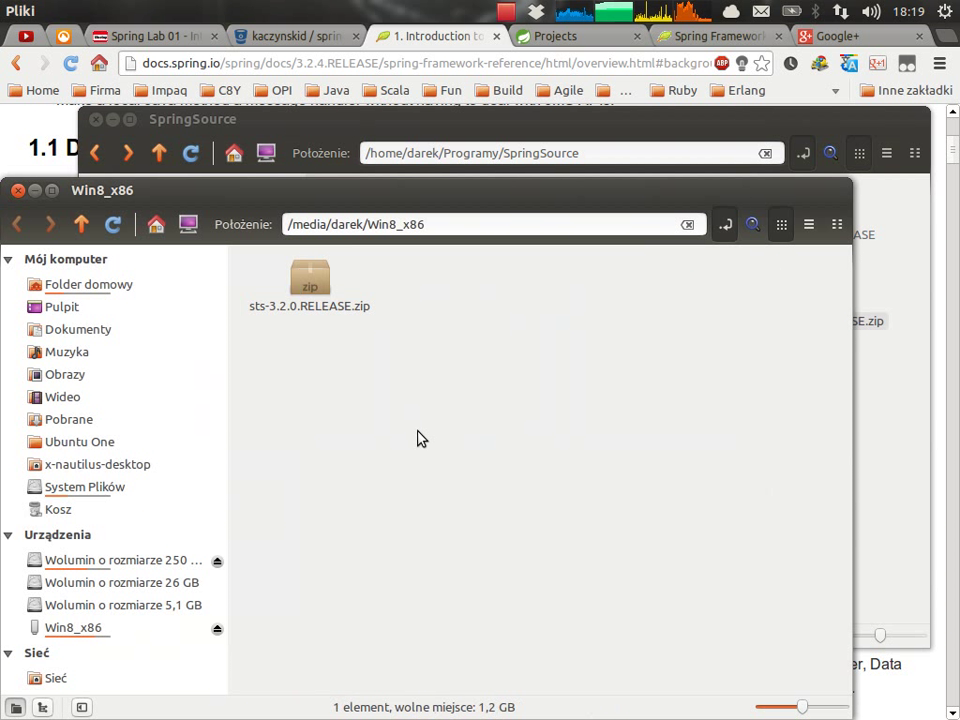
click(306, 296)
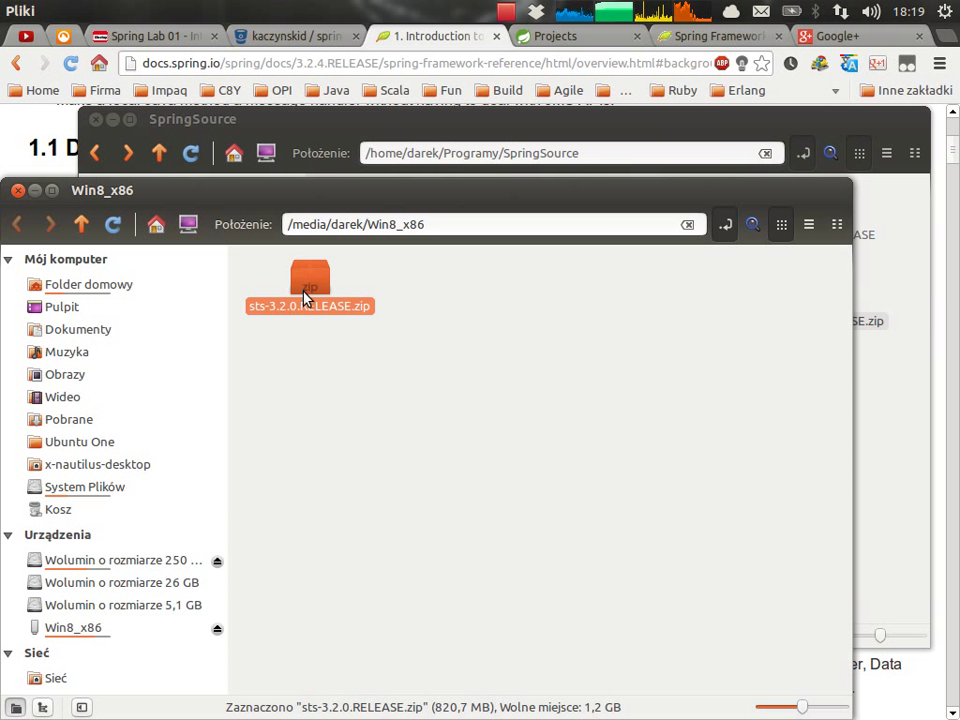
click(332, 463)
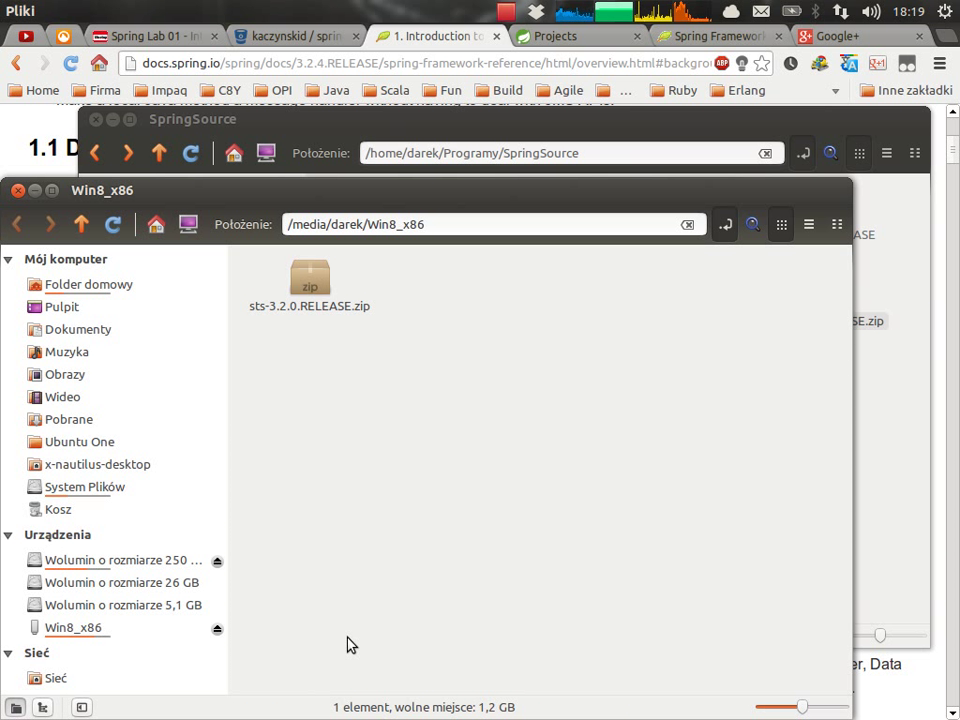
click(217, 628)
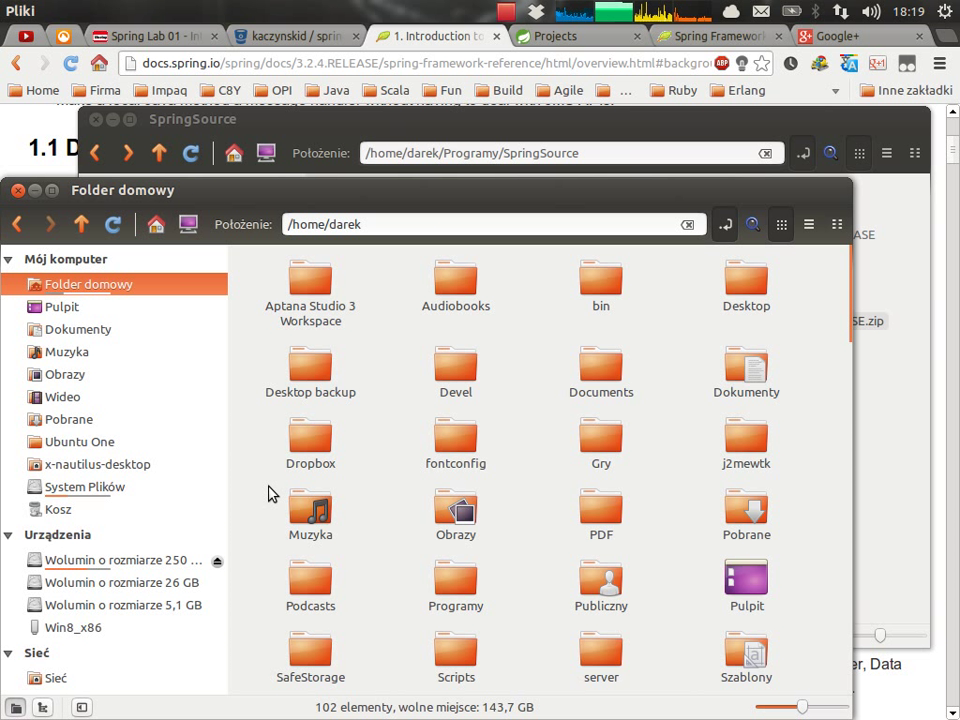
Dismiss the Win8_x86 eject error and look through the contents of the PATRIOT drive
drag(399, 186, 467, 161)
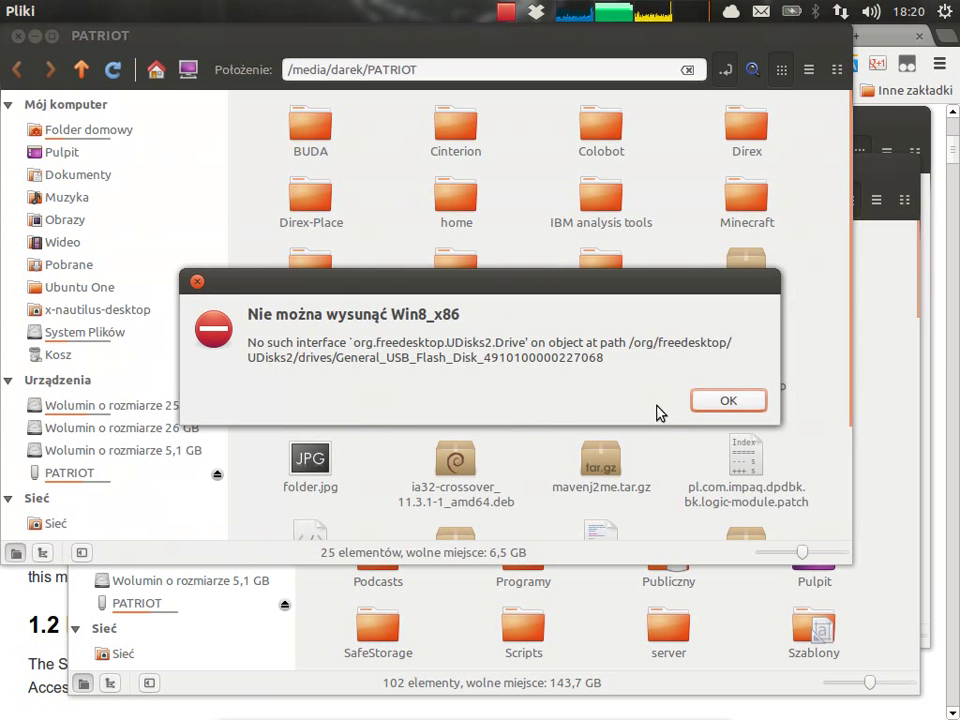
click(722, 402)
drag(624, 38, 670, 112)
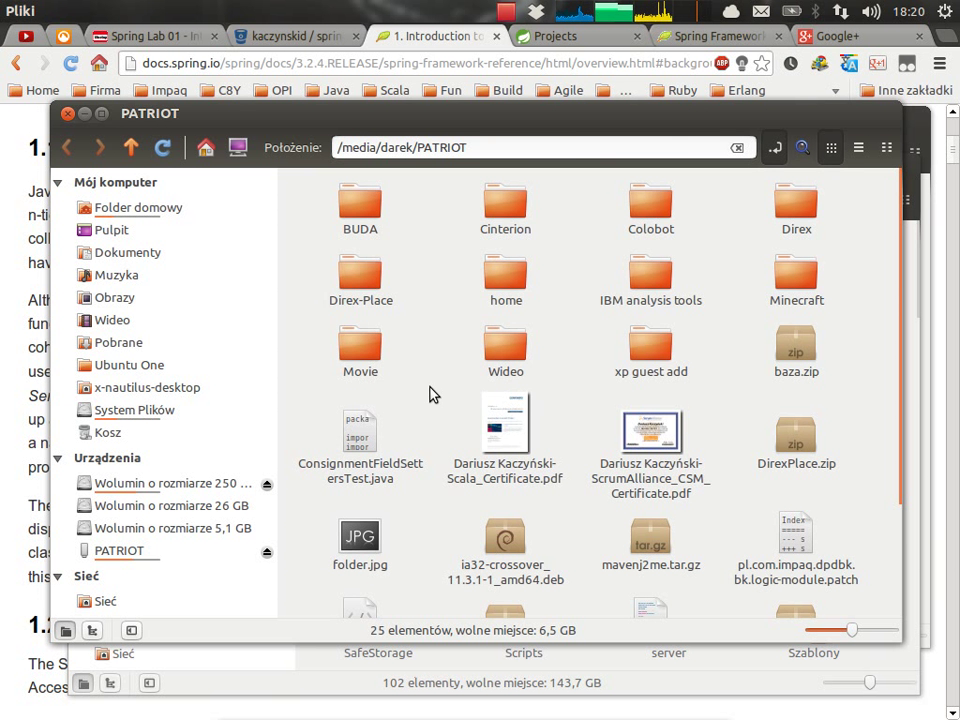
scroll(432, 394, down, 3)
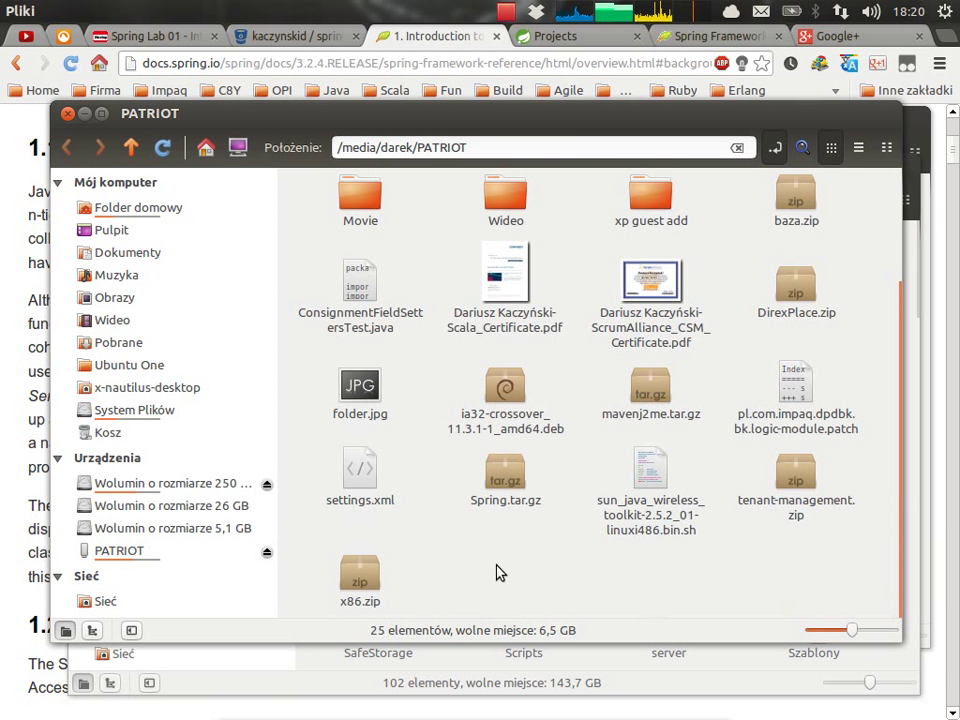
Switch to the home folder window and open the Programy folder
click(917, 386)
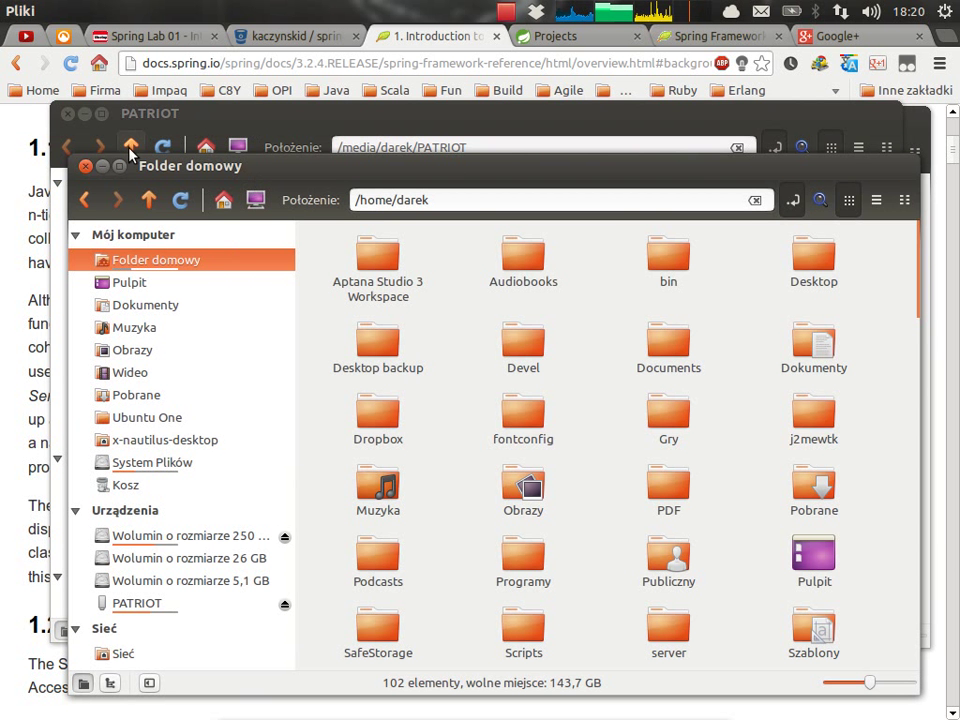
click(85, 201)
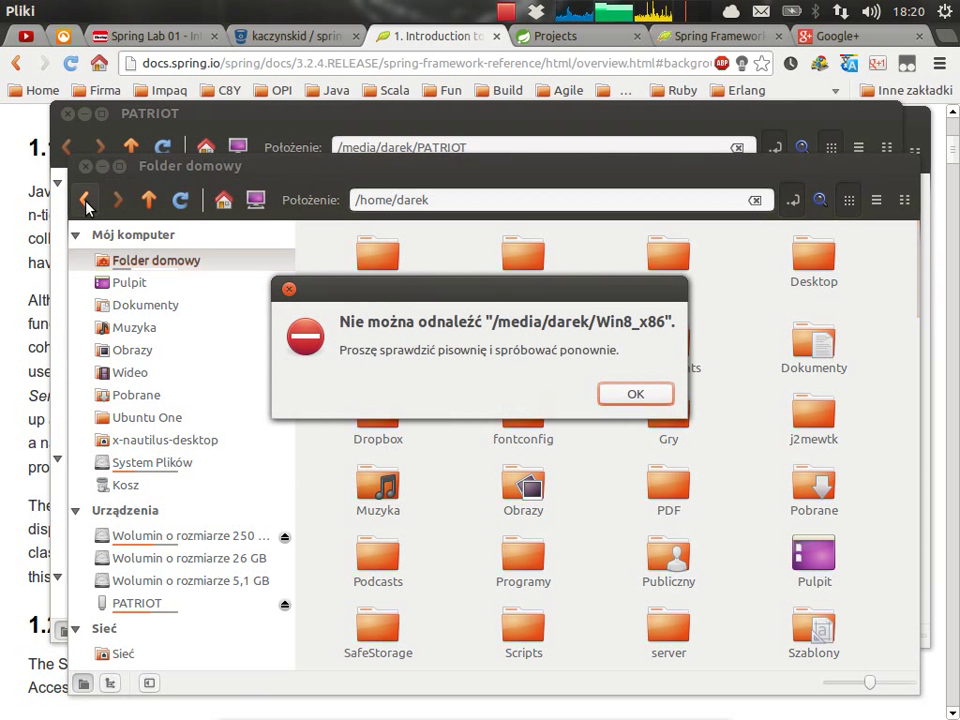
key(Return)
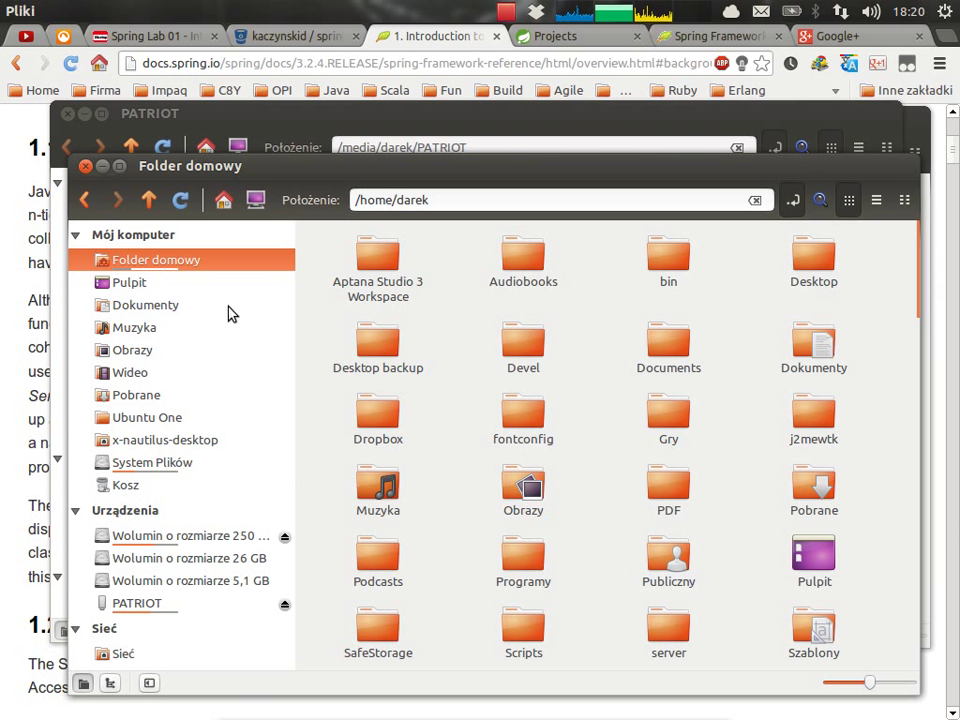
key(Down)
key(Down)
key(Down)
key(Down)
key(Down)
key(Down)
key(Right)
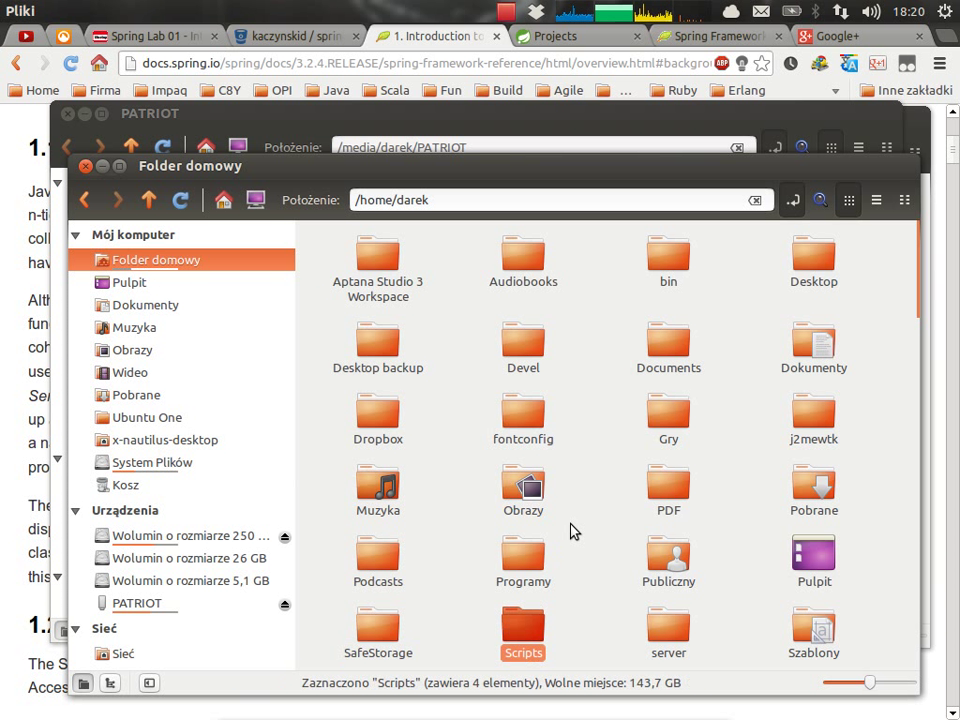
key(Up)
key(Right)
key(Left)
key(Return)
Open the SpringSource folder and copy sts-3.2.0.RELEASE.zip onto the PATRIOT drive
scroll(567, 525, down, 3)
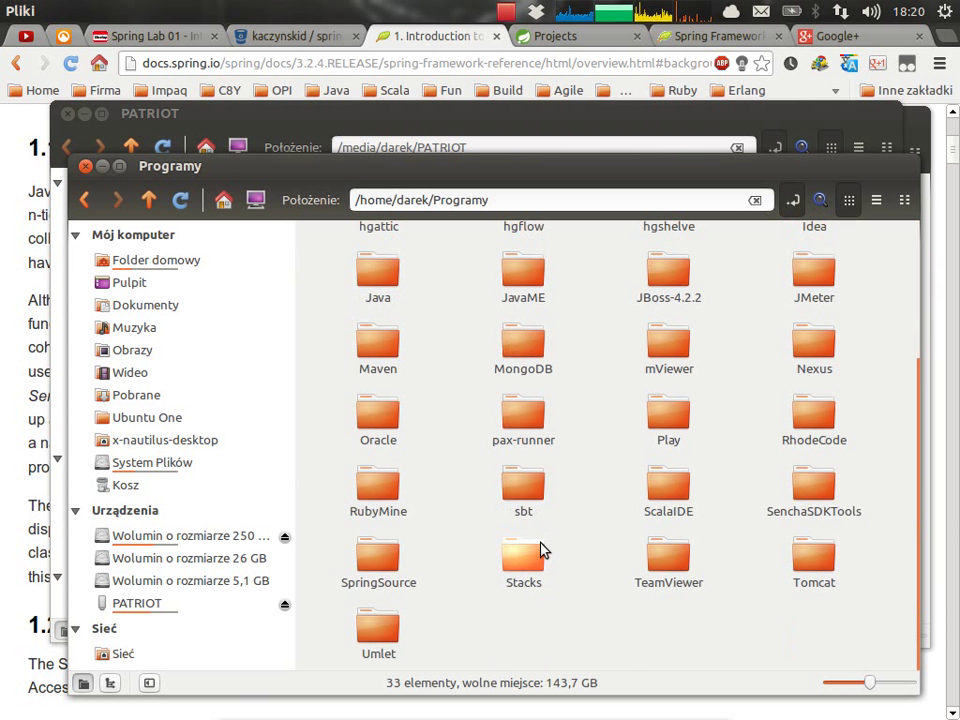
double_click(378, 556)
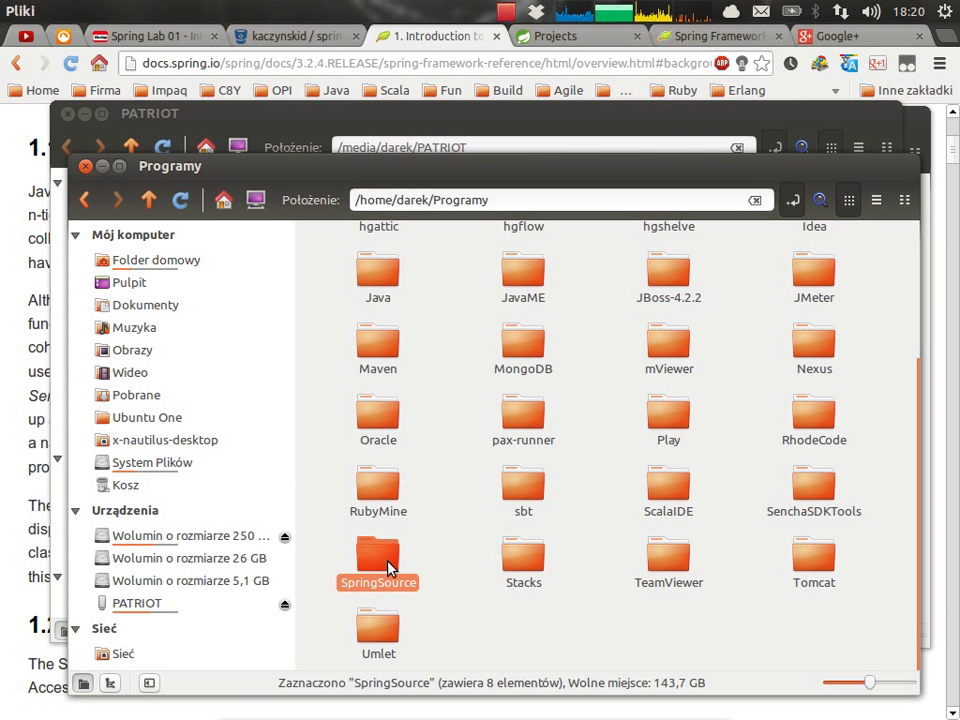
key(Right)
key(Right)
key(Right)
key(Right)
key(Down)
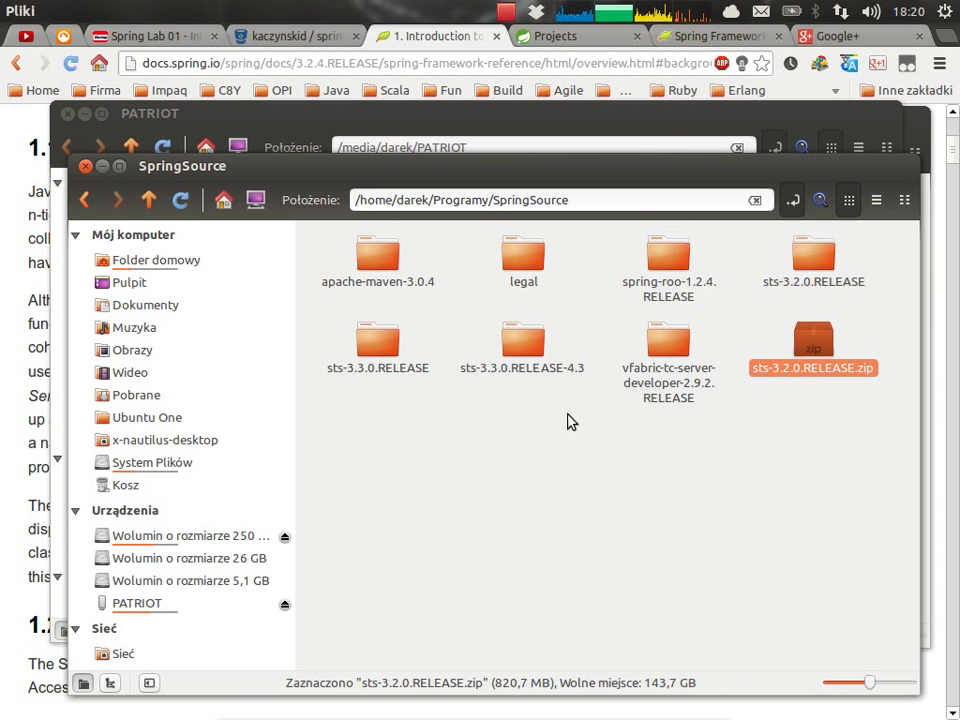
key(ctrl+c)
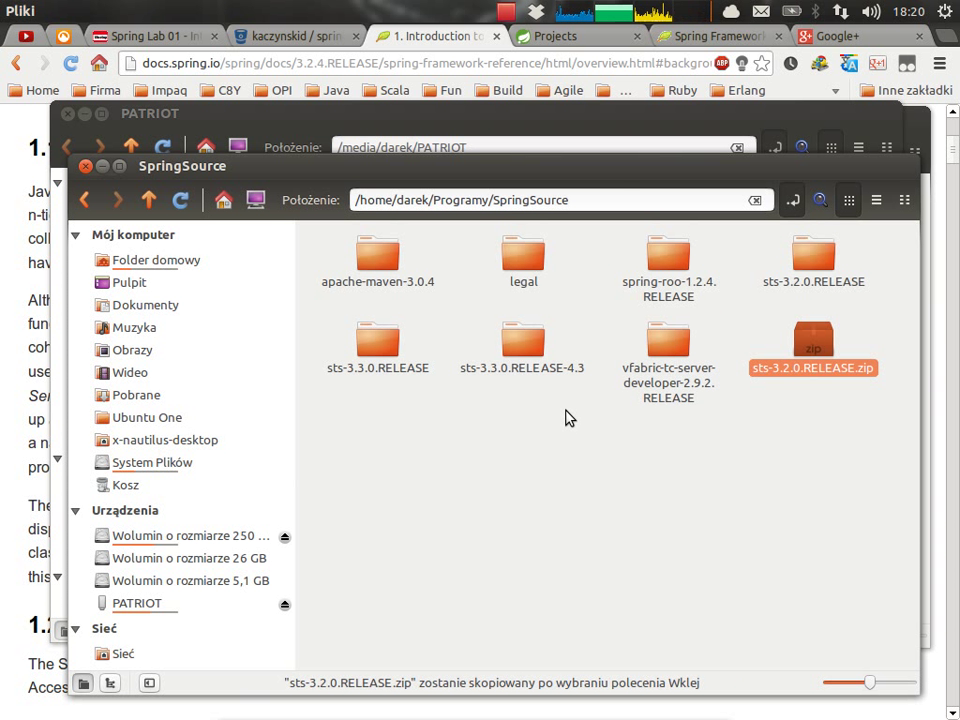
click(643, 124)
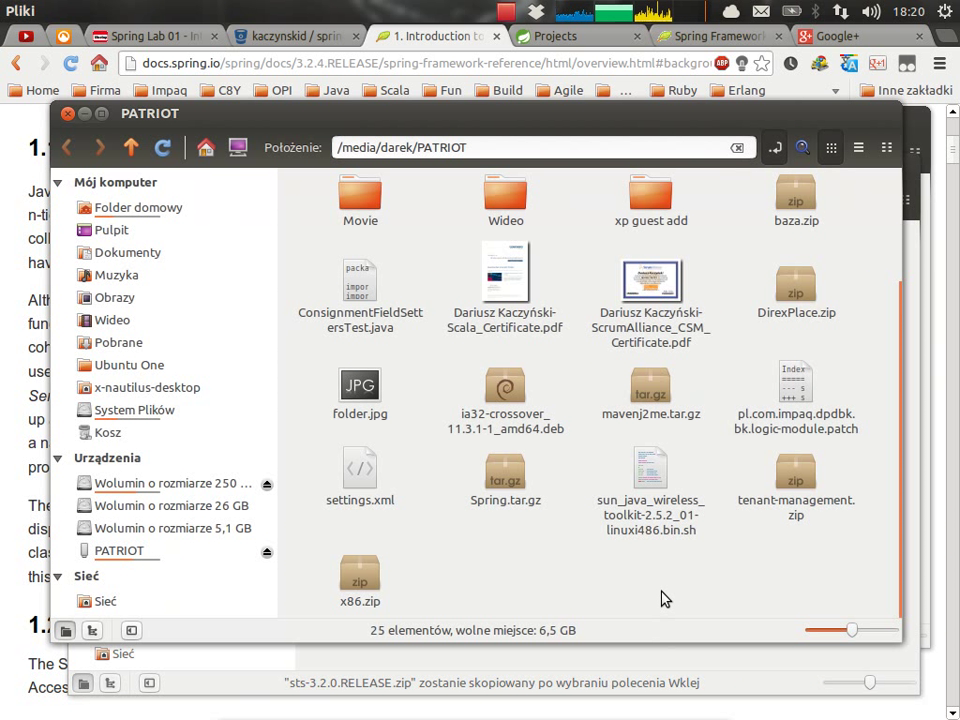
key(ctrl+v)
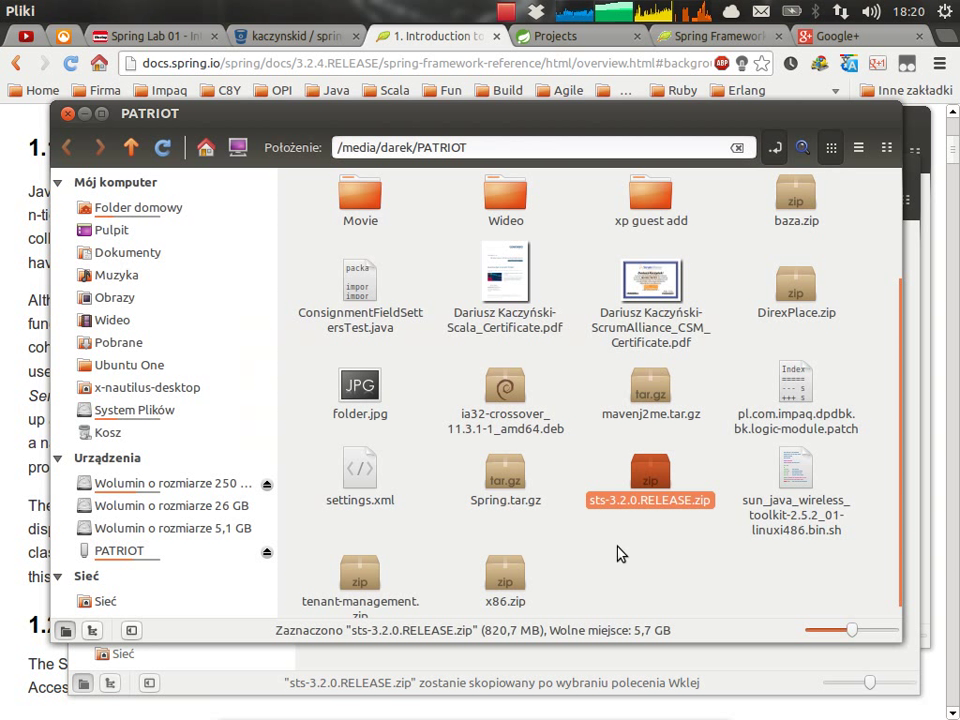
click(634, 579)
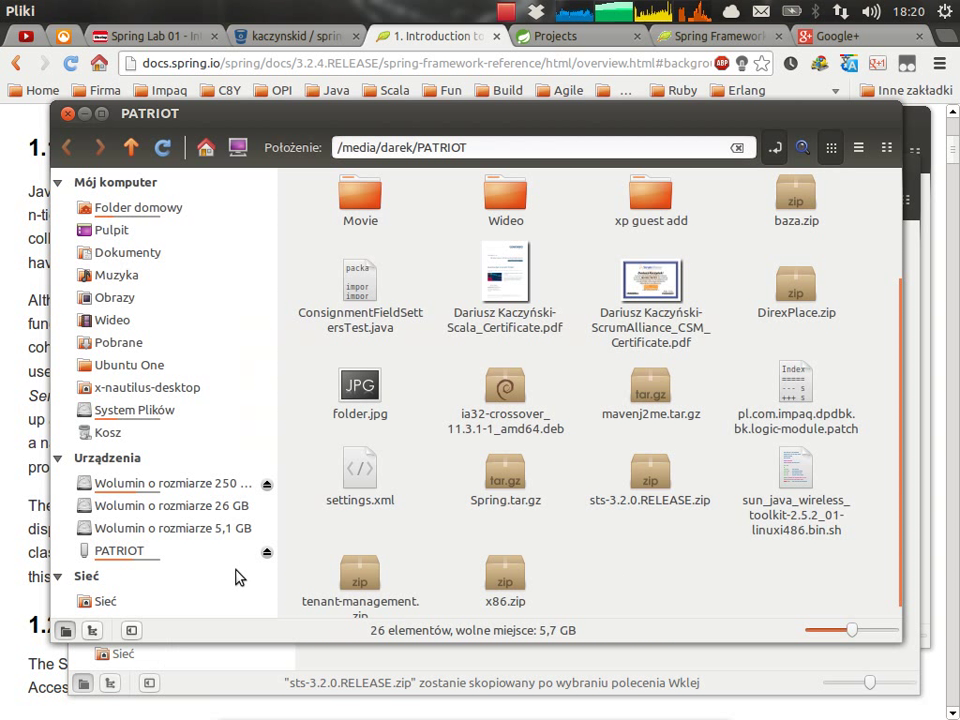
Eject the PATRIOT drive and close all open file manager windows to return to the Spring documentation
click(267, 552)
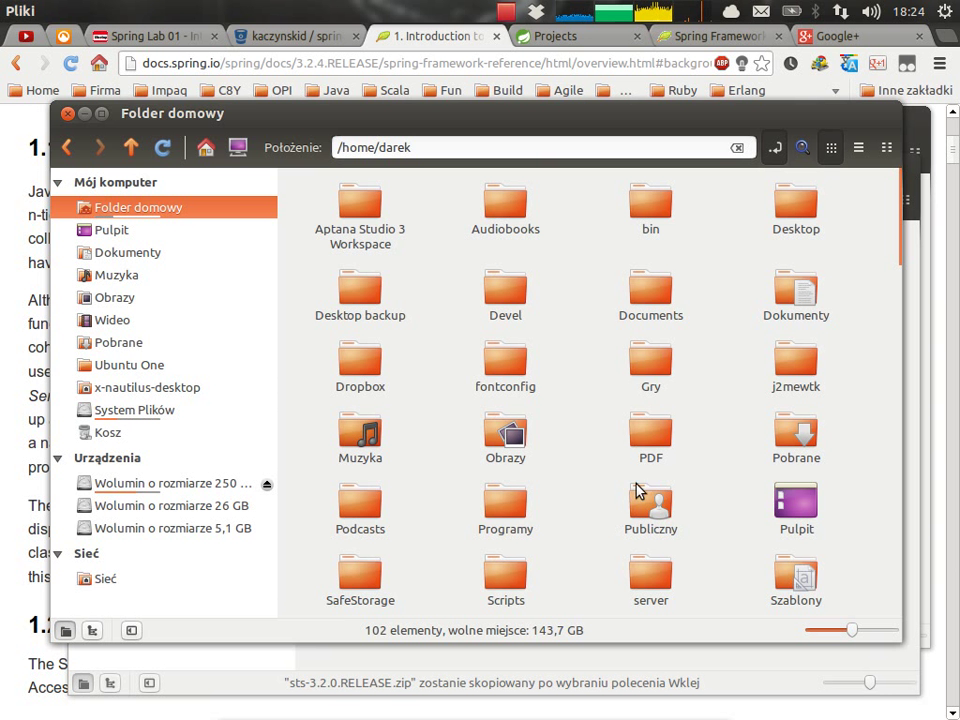
click(68, 112)
click(591, 552)
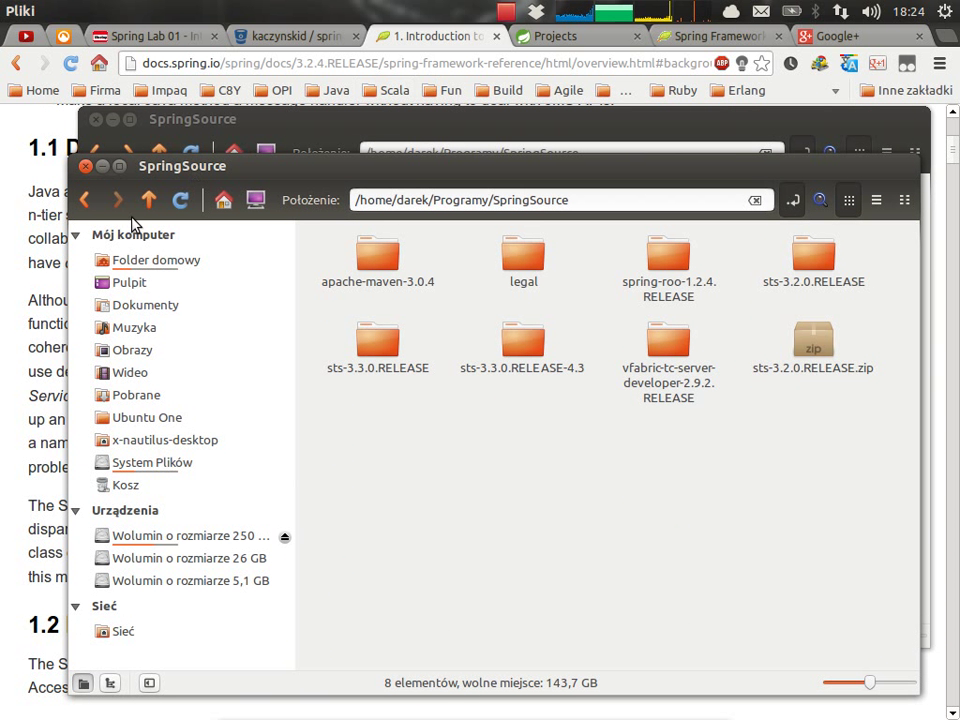
click(85, 166)
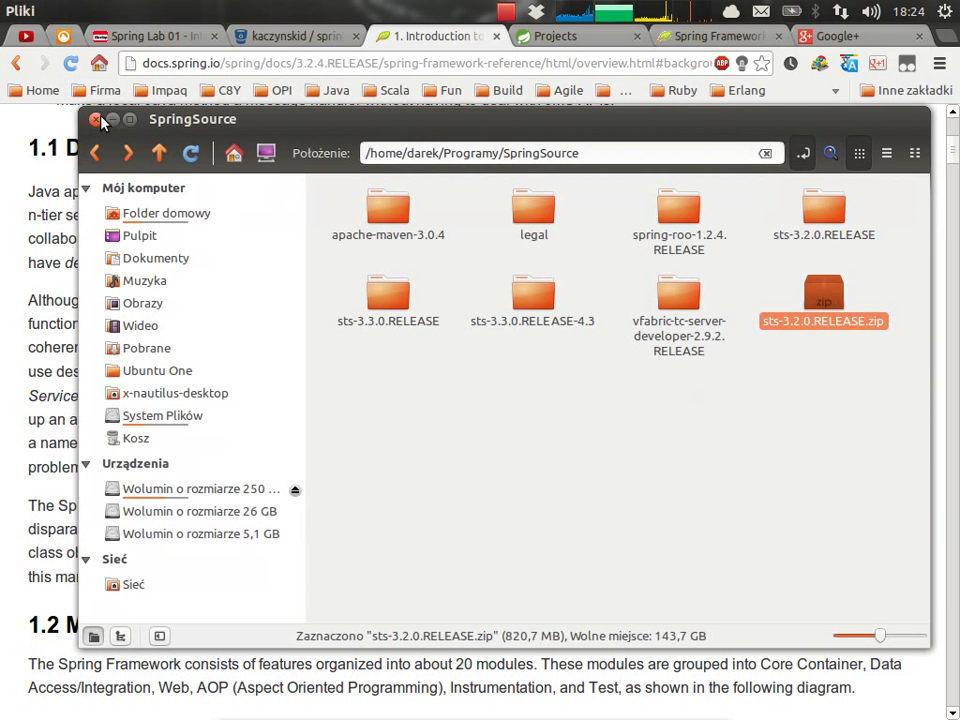
click(97, 120)
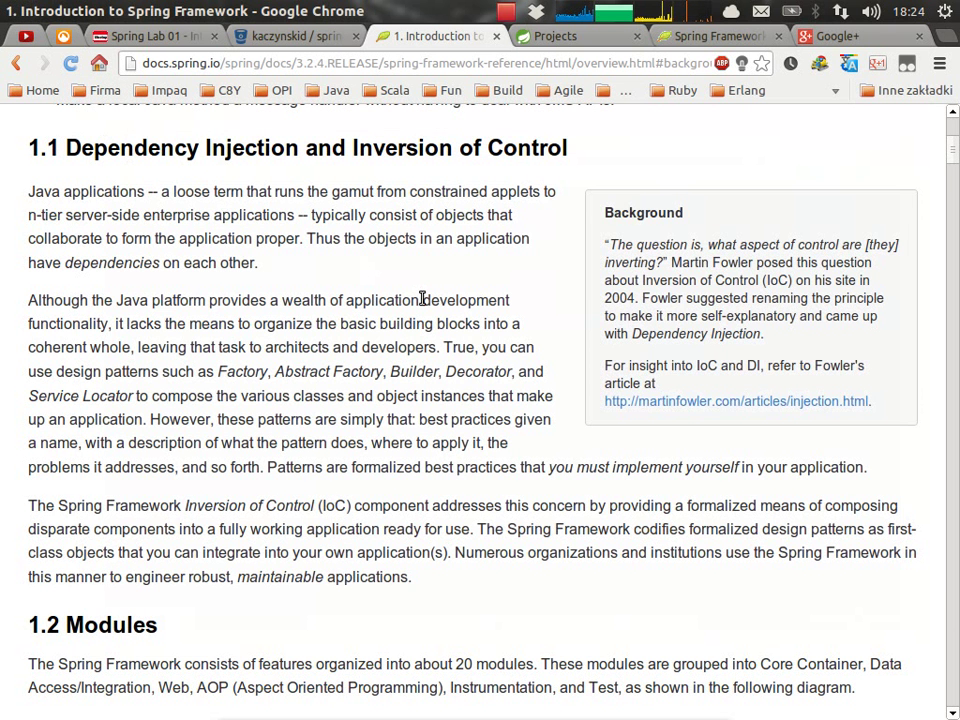